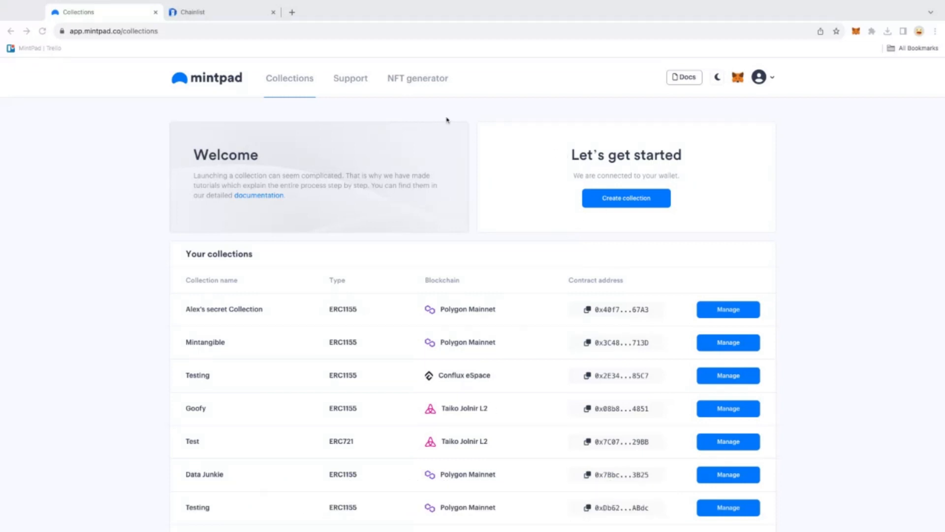
- Go to the mintpad.co website
click(163, 33)
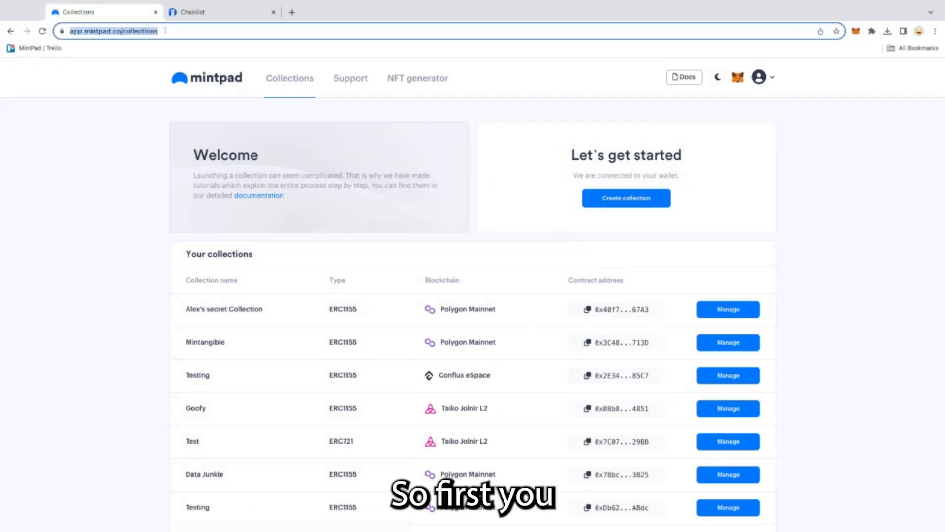
key(BackSpace)
text(mintpad.co)
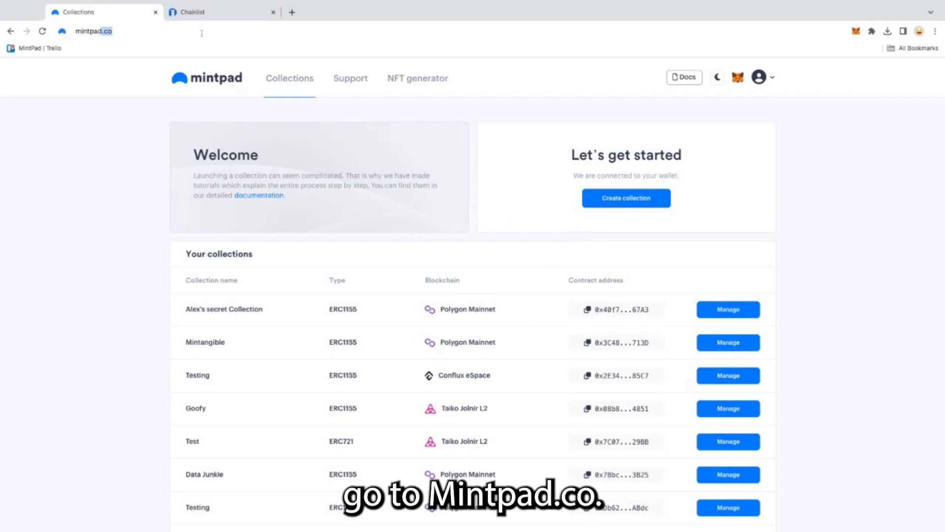
key(Return)
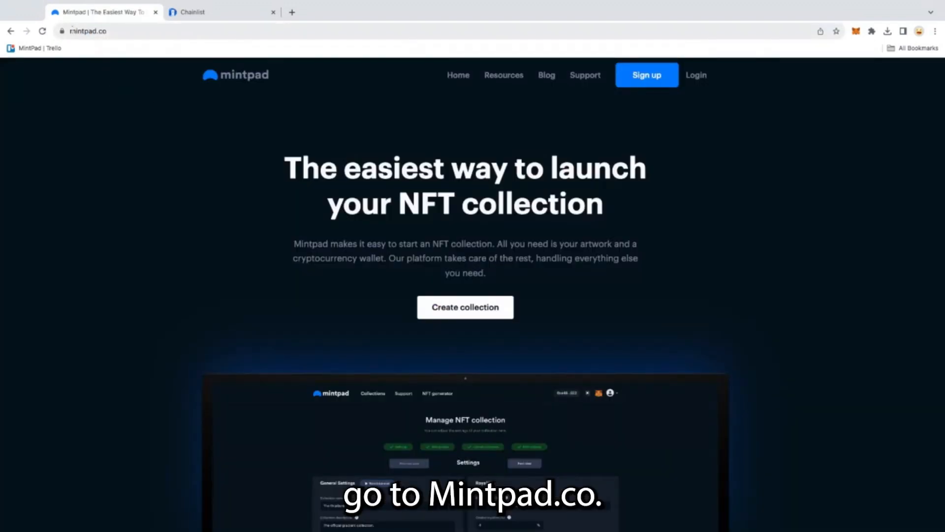
- Log in and start creating a new Open Edition collection
click(695, 76)
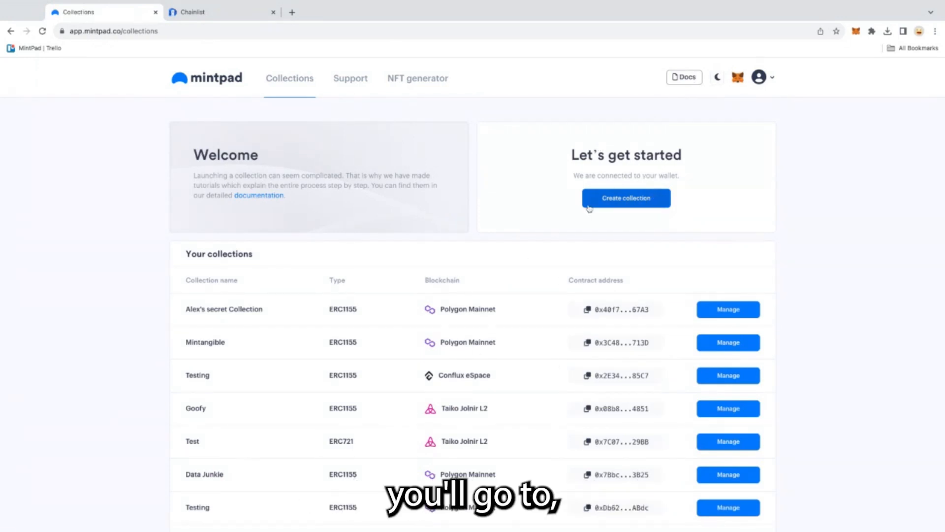
click(604, 202)
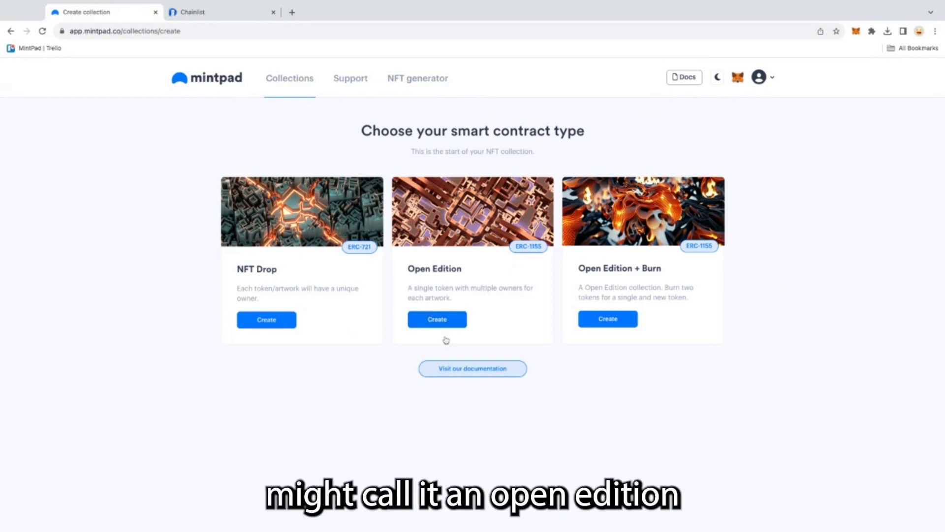
click(438, 320)
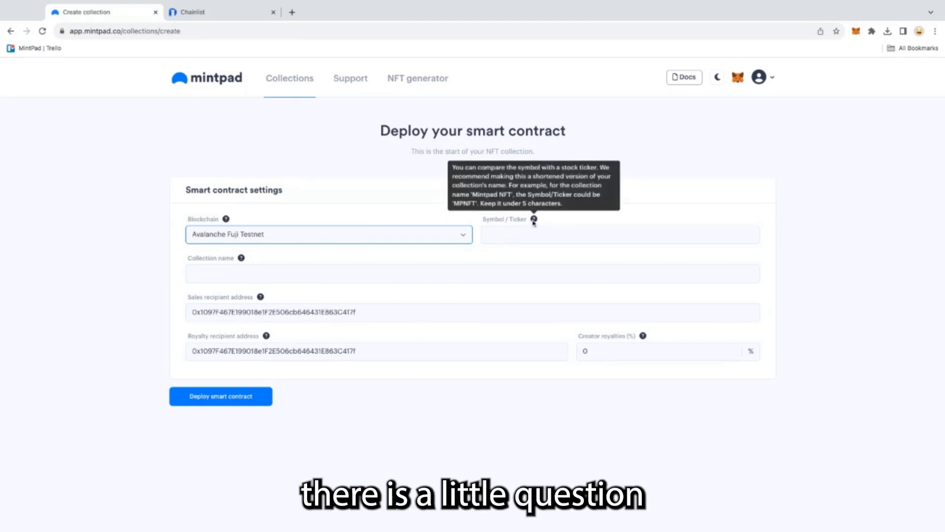
- Set the symbol to TestA and the collection name to Avax Art Demo
mouse_move(241, 259)
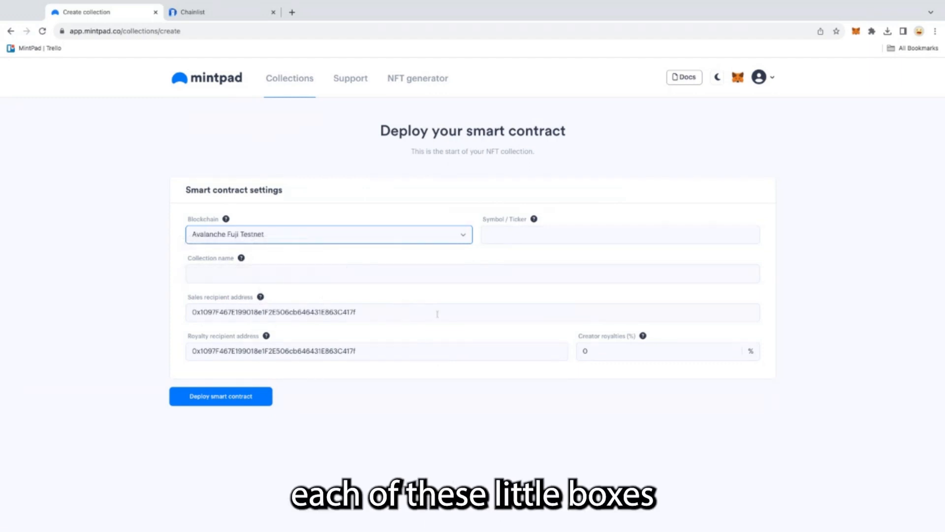
click(511, 236)
text(TestA)
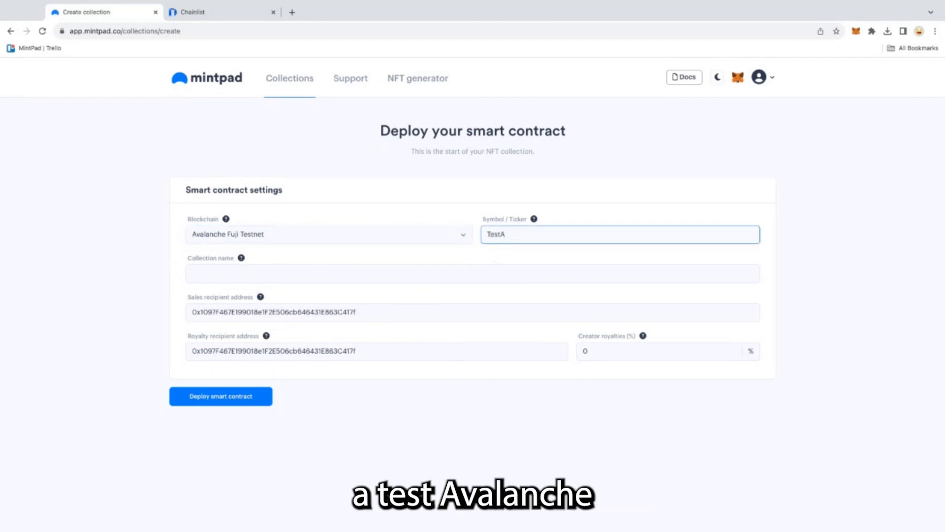
click(377, 274)
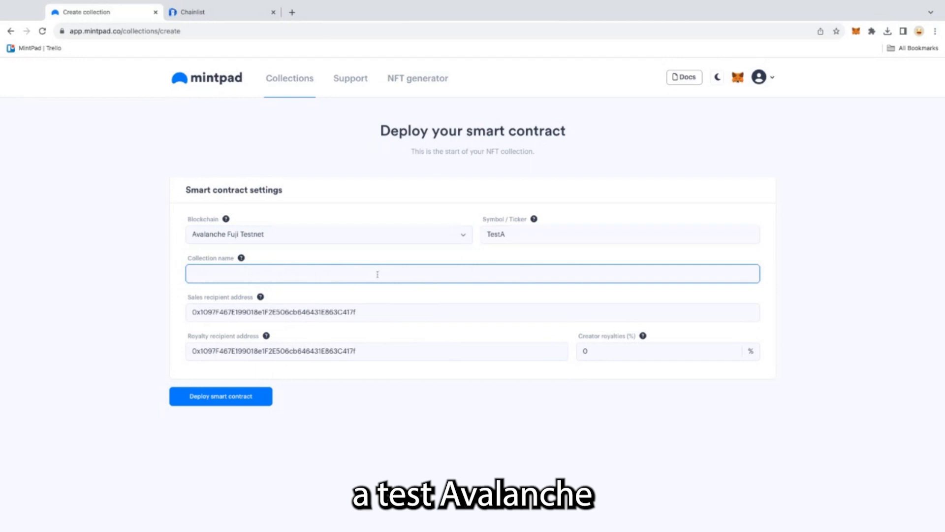
text(A)
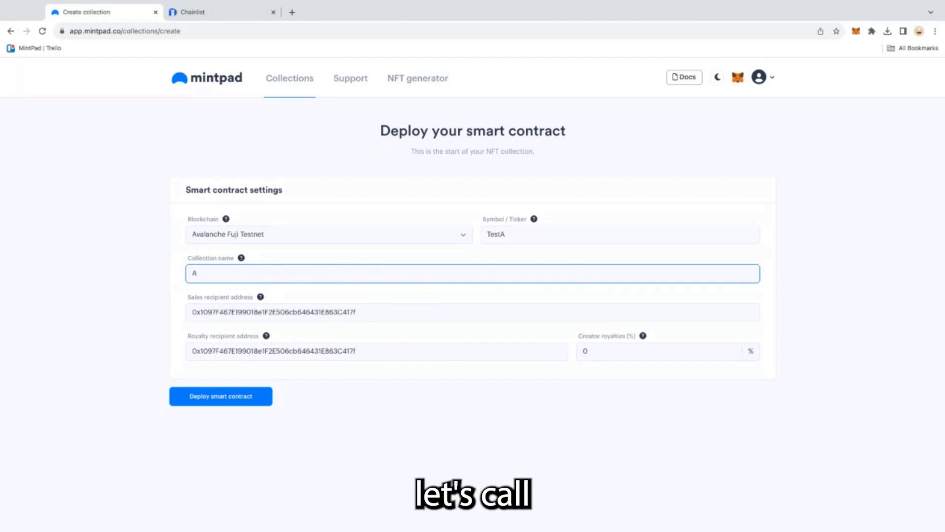
text(VaVAX)
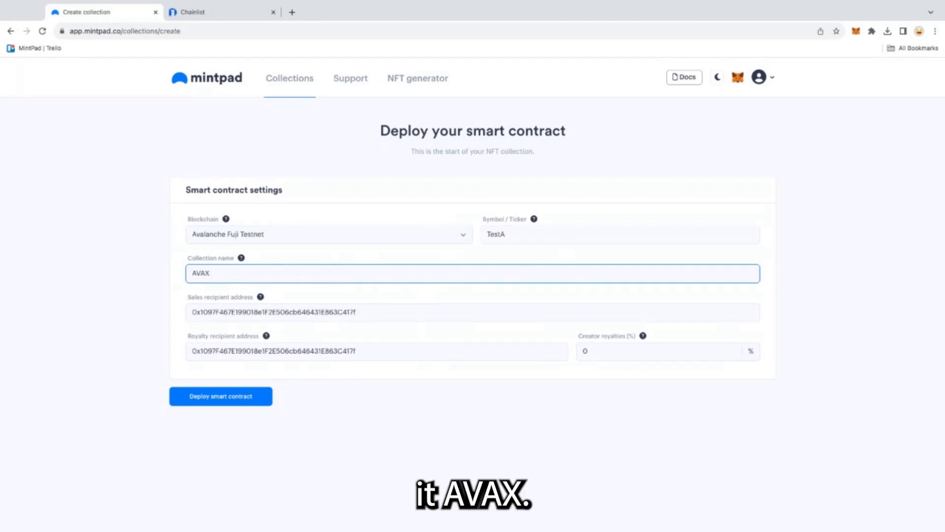
- Keep the default sales and royalty recipient addresses with 0% royalties and deploy the smart contract
click(316, 296)
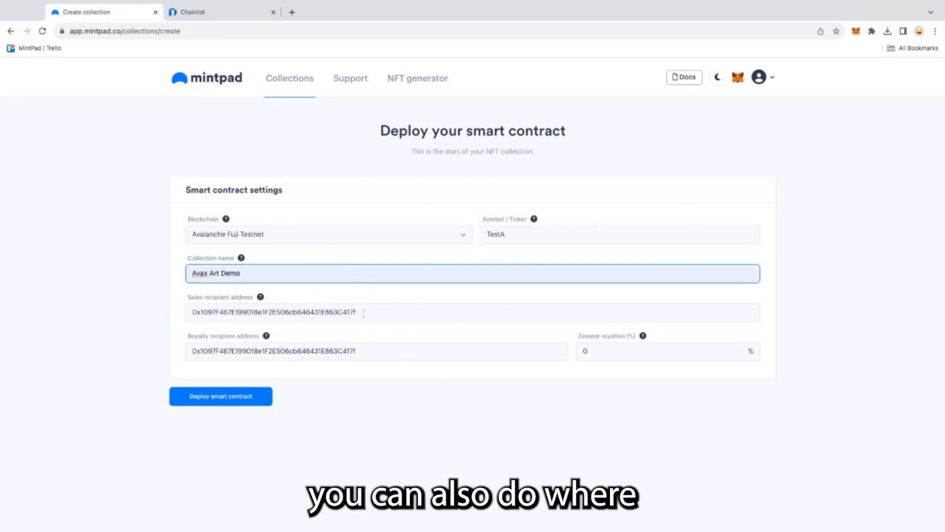
click(363, 312)
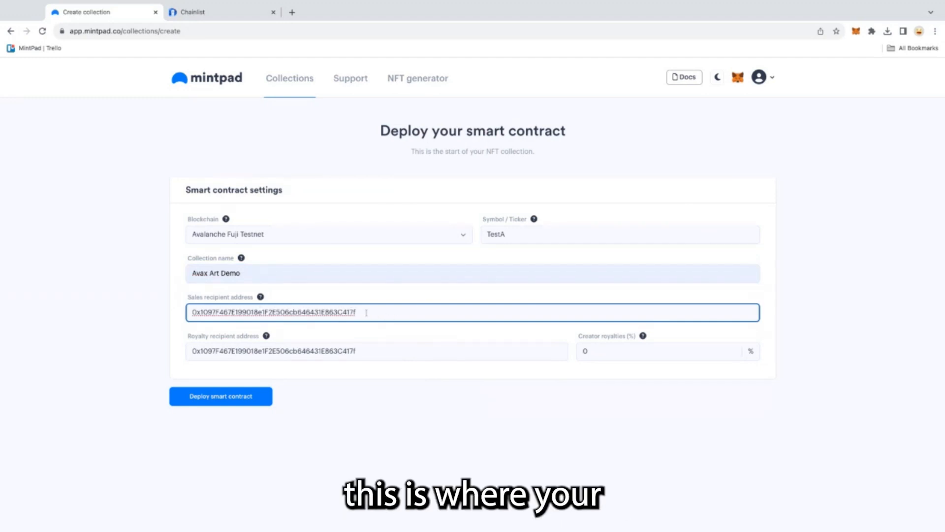
drag(365, 312, 291, 312)
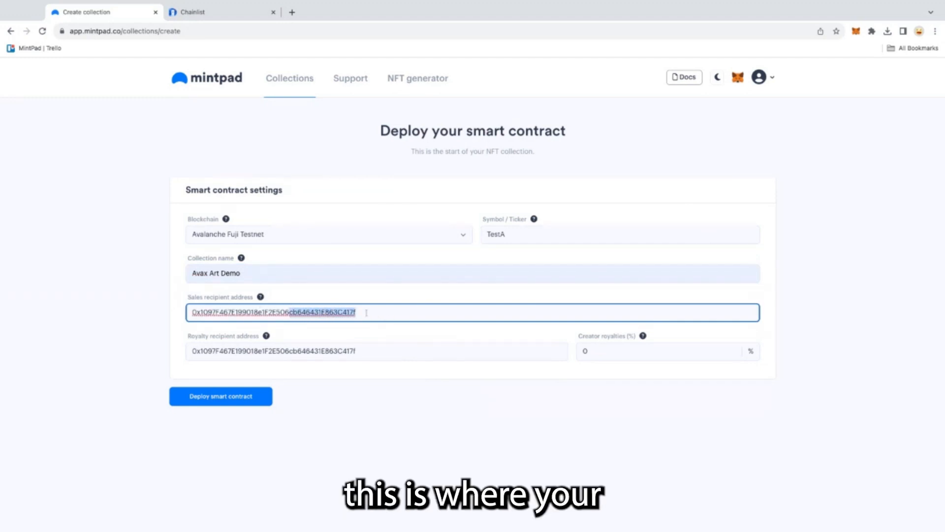
click(362, 351)
double_click(362, 351)
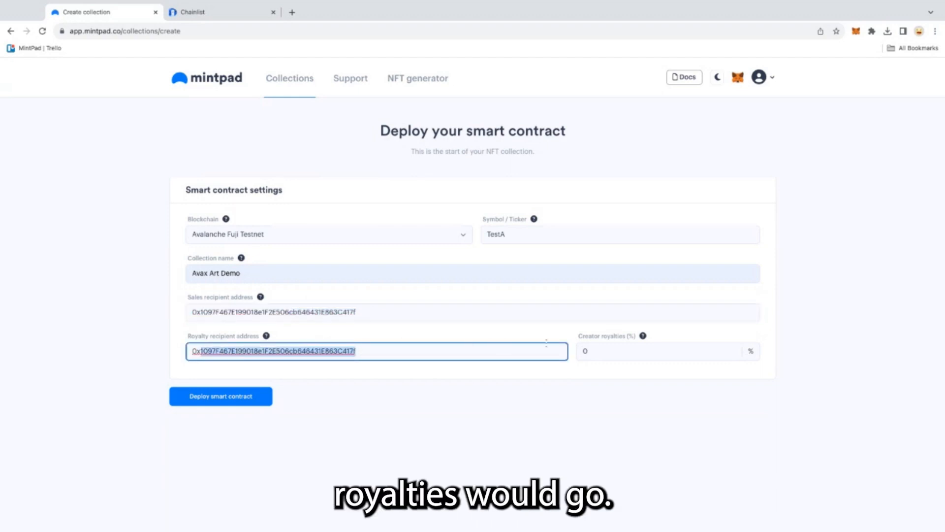
click(592, 347)
mouse_move(644, 337)
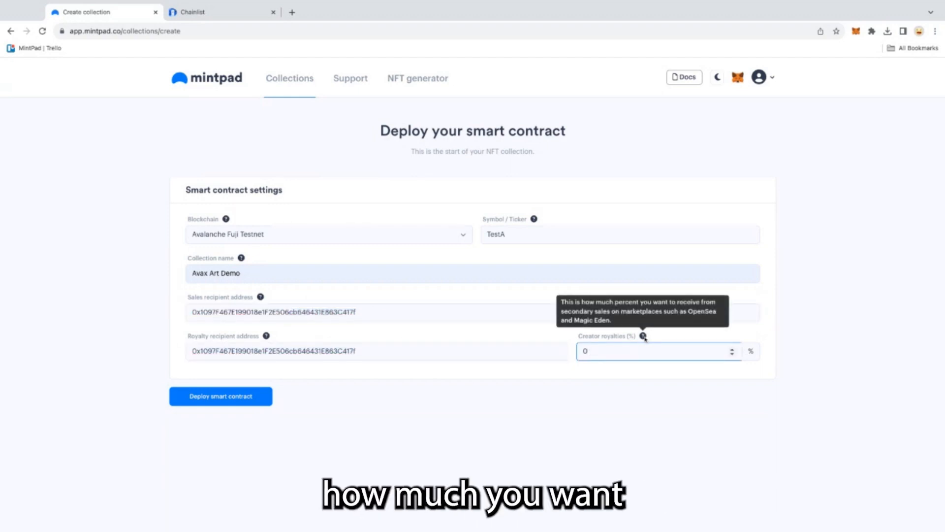
click(210, 400)
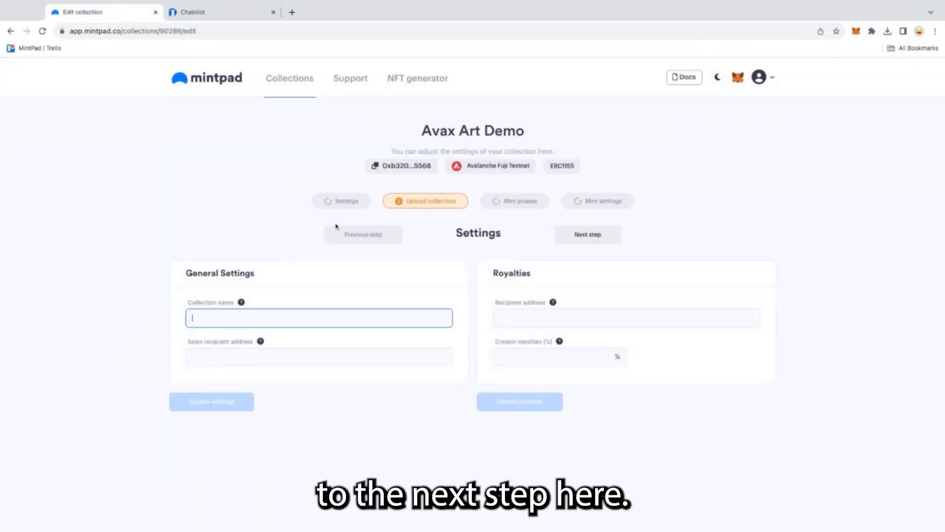
- Open the Upload collection step and name the NFT Avax Art Demo
click(427, 201)
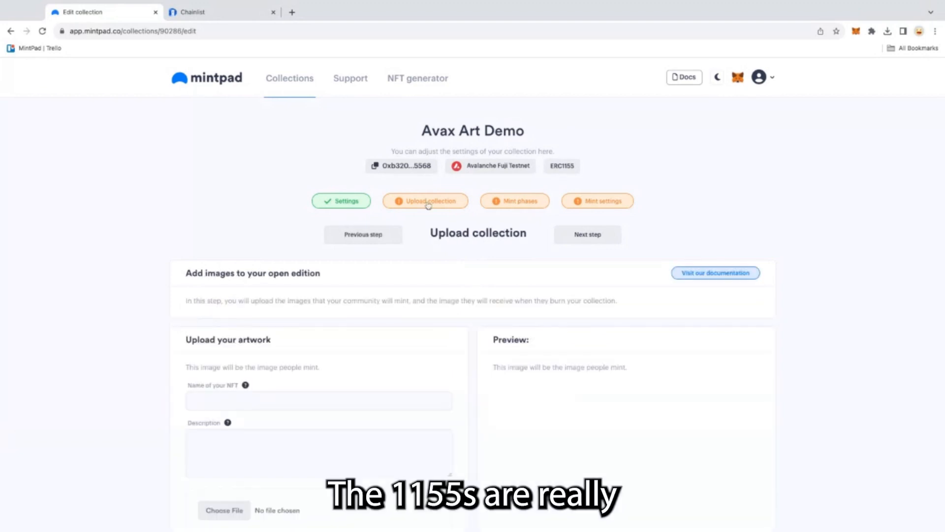
scroll(352, 272, down, 1)
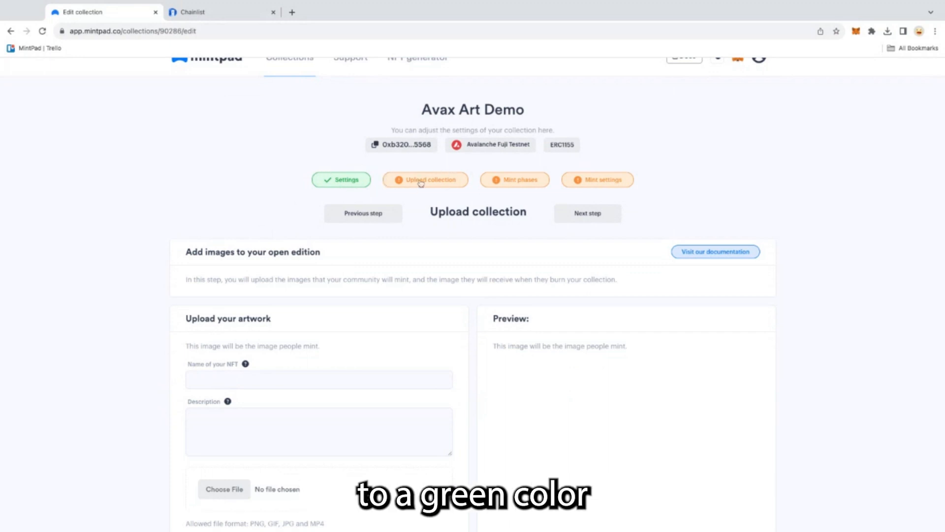
click(346, 181)
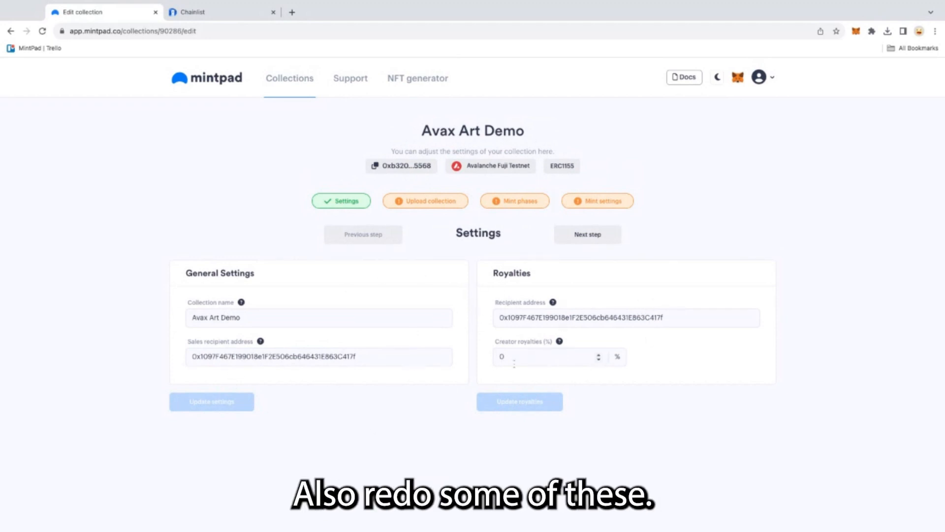
click(442, 203)
scroll(320, 305, down, 2)
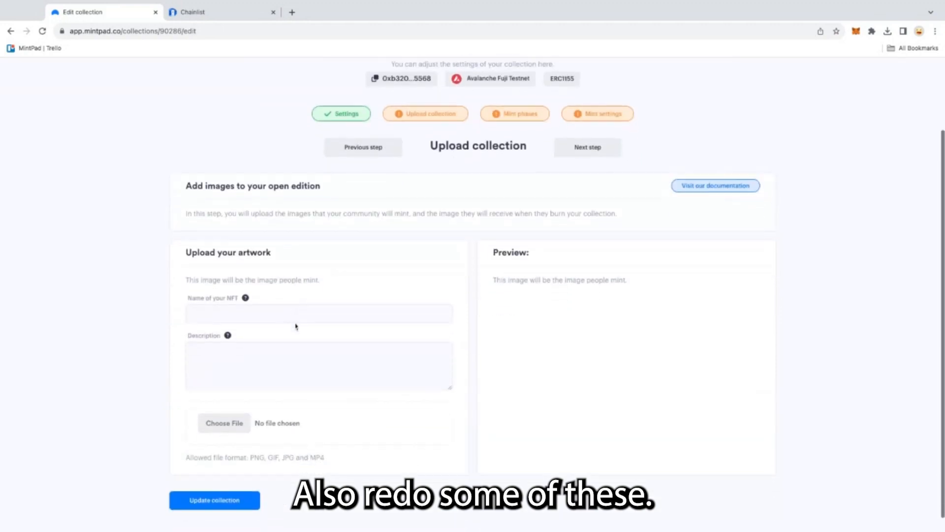
click(266, 308)
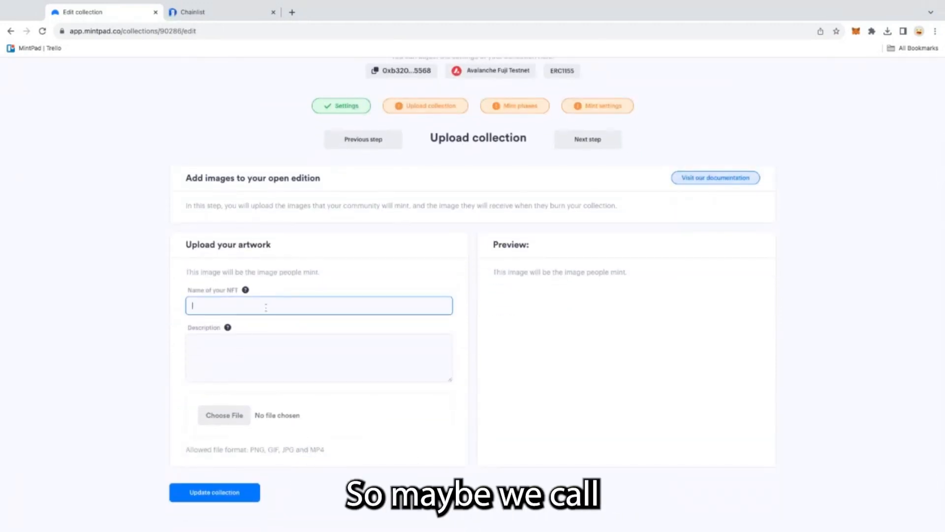
text(Avax Art Demo)
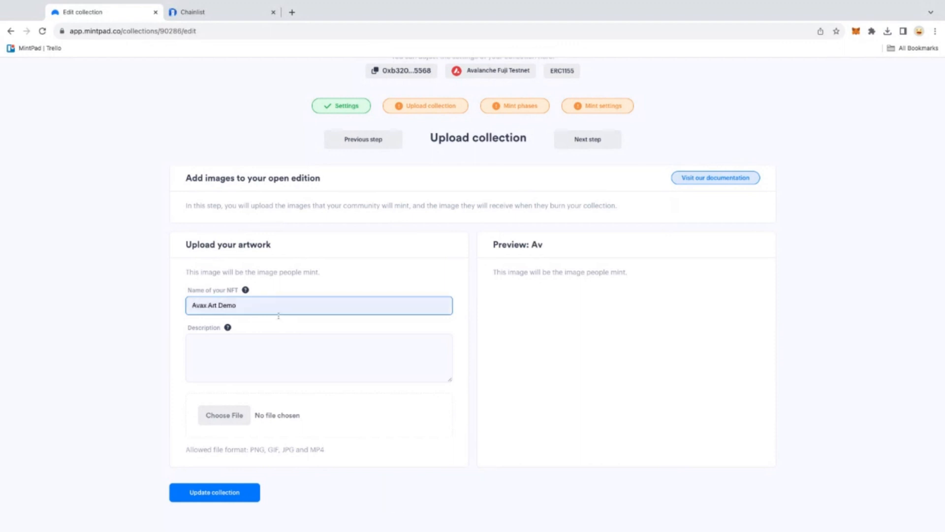
- Enter the NFT description AVAX Art Demo Part #1
click(240, 345)
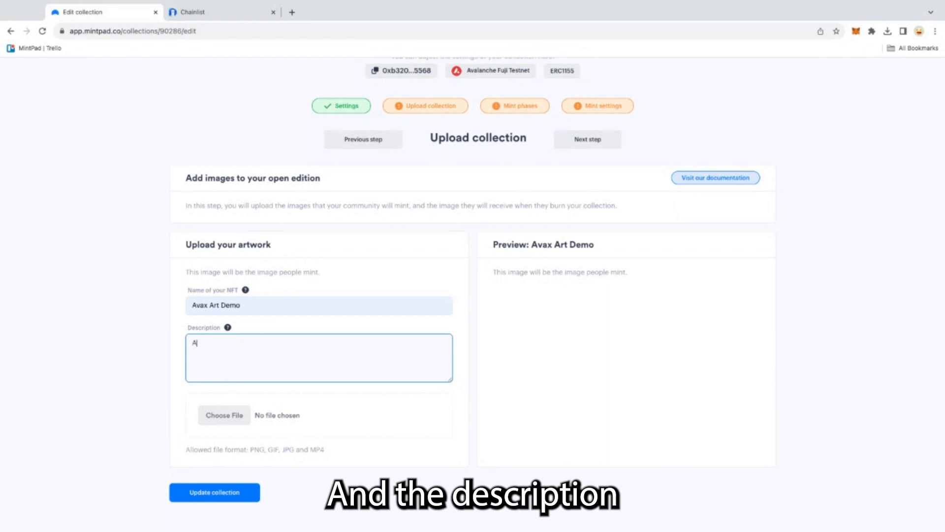
text(AVAX ART)
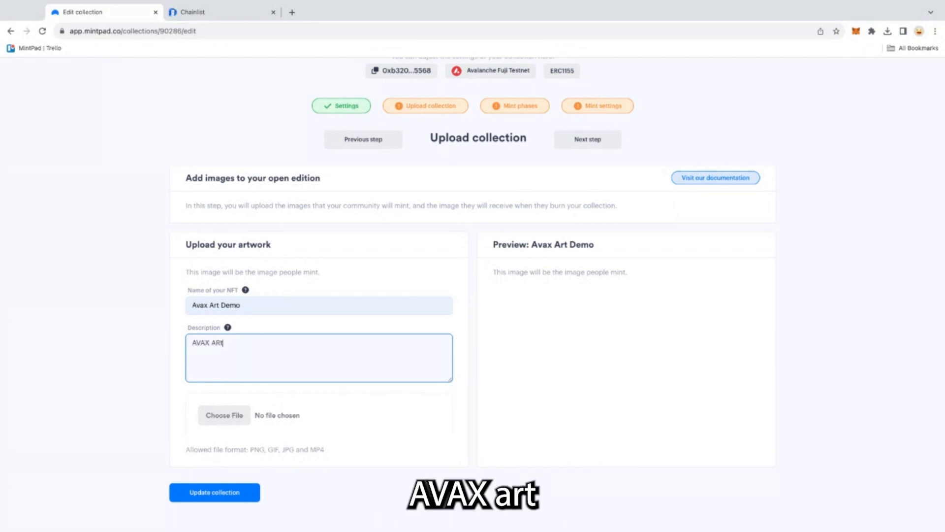
text(t Demo PAr)
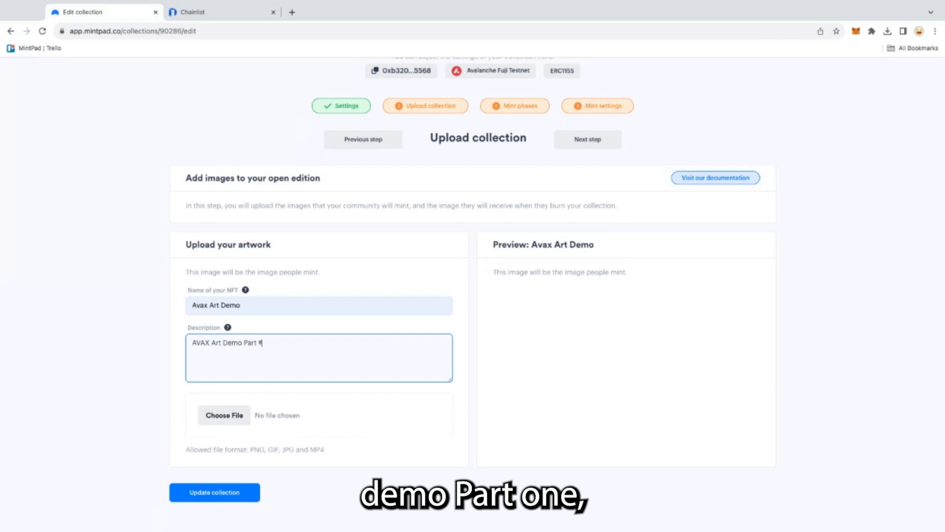
text(t #1)
- Upload the artwork file ArtAVax.jpg and update the collection
click(217, 416)
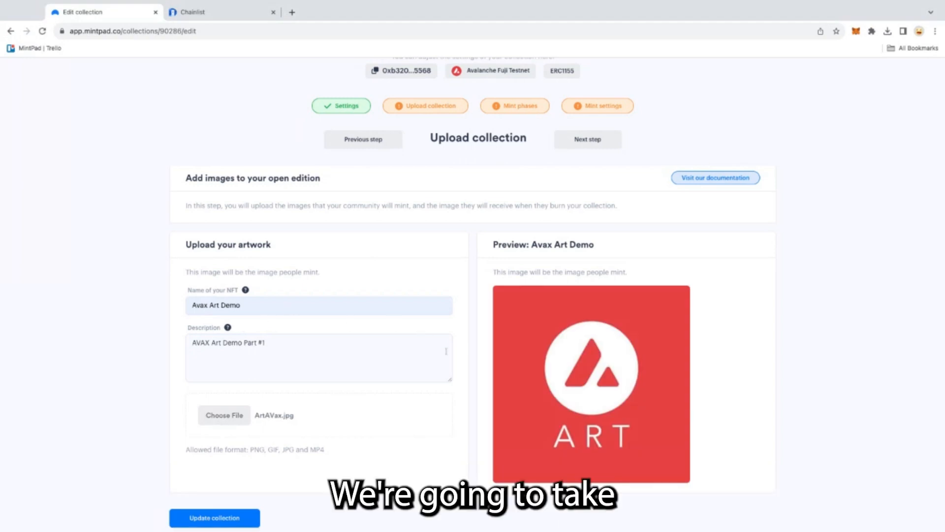
scroll(565, 298, down, 1)
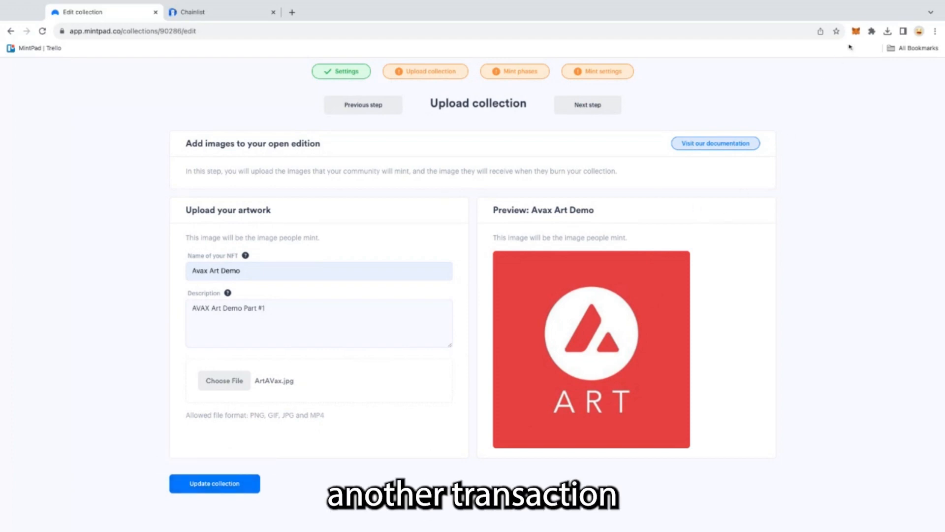
click(236, 483)
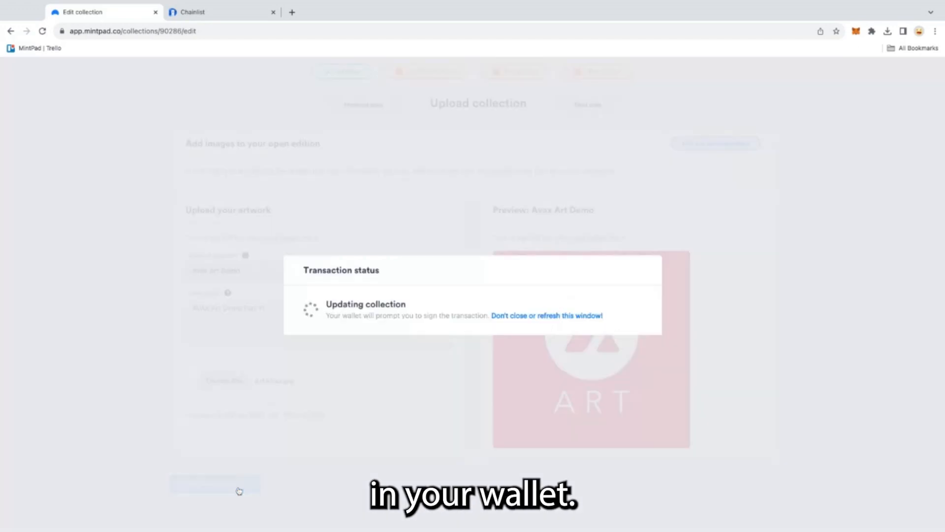
scroll(296, 274, down, 5)
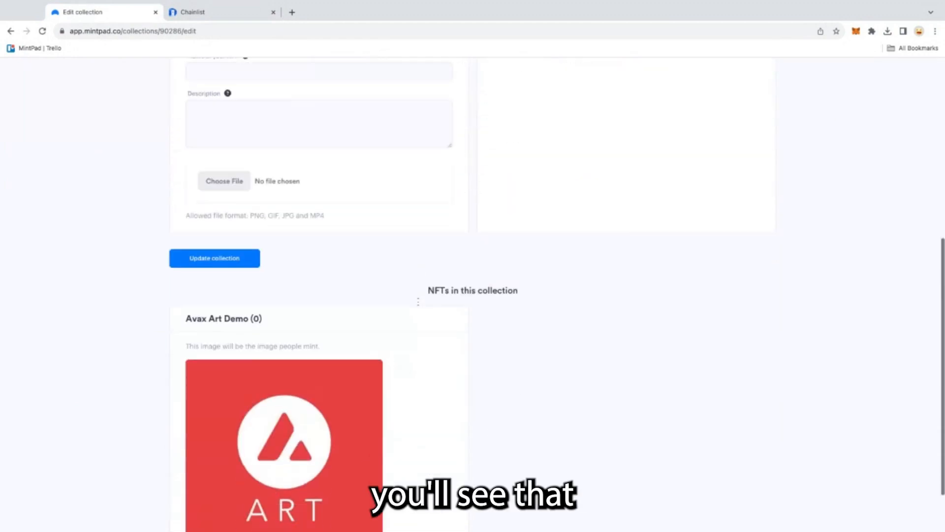
scroll(304, 376, down, 1)
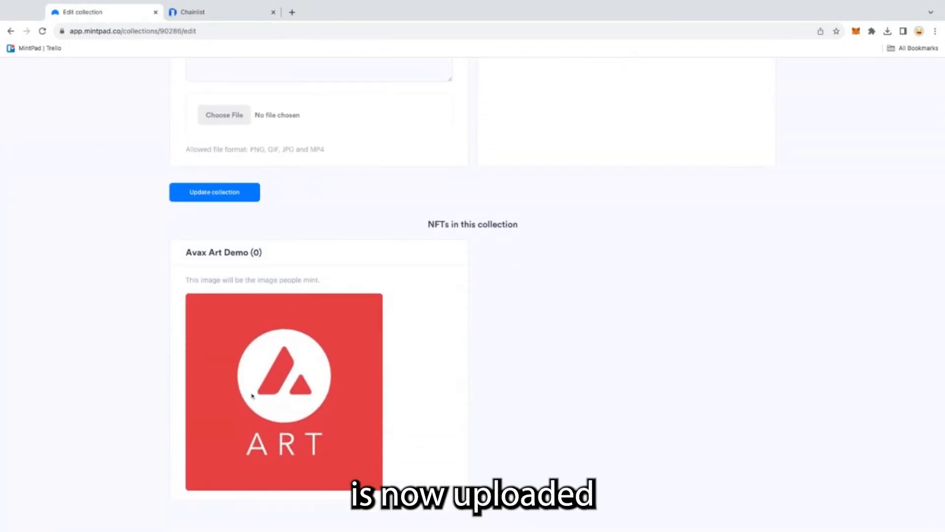
scroll(365, 151, up, 8)
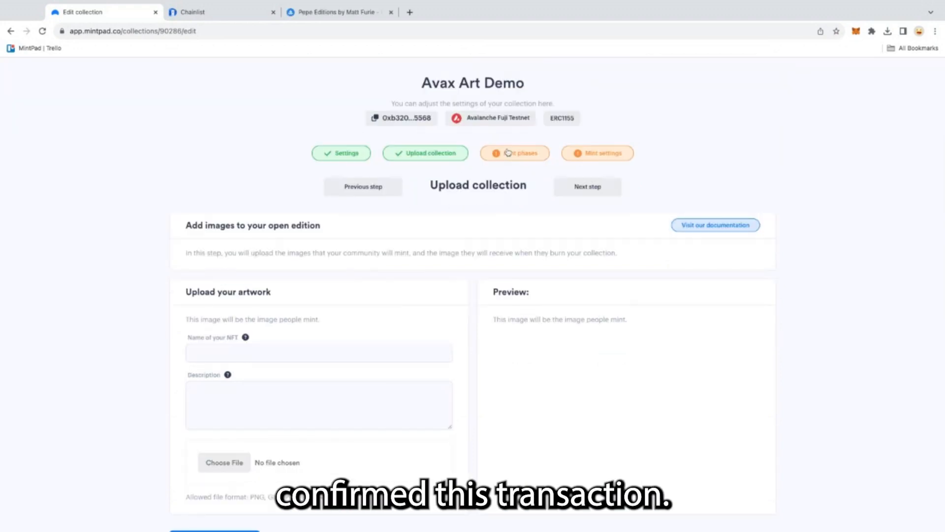
- Open the Mint phases step and add a first mint phase
click(514, 192)
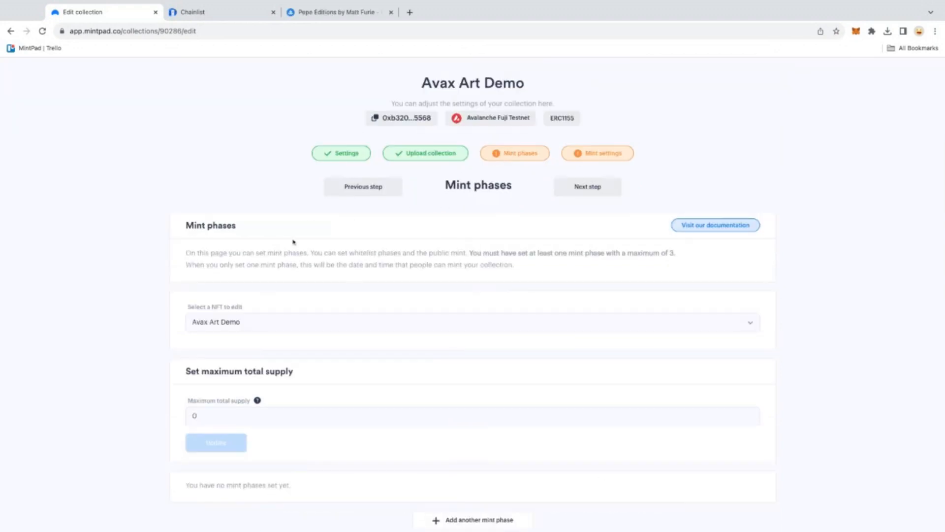
scroll(325, 238, down, 1)
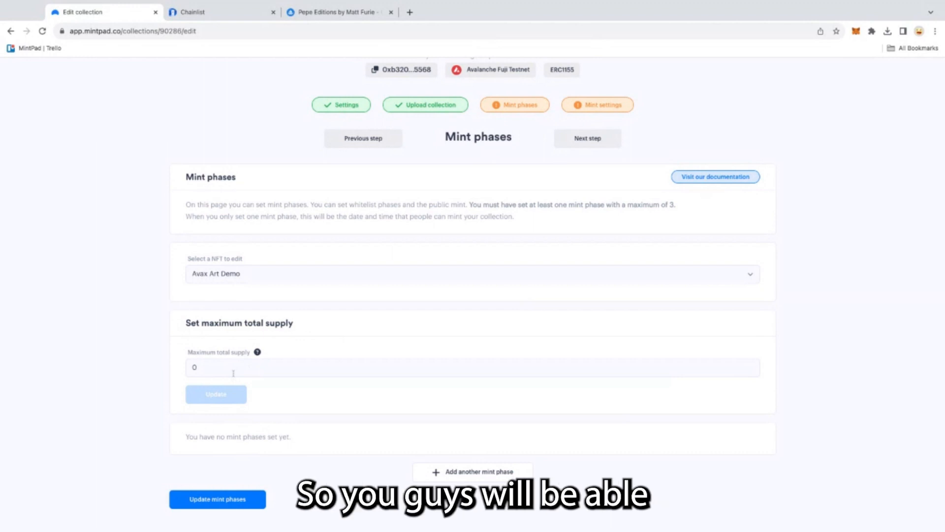
click(475, 473)
scroll(363, 437, down, 2)
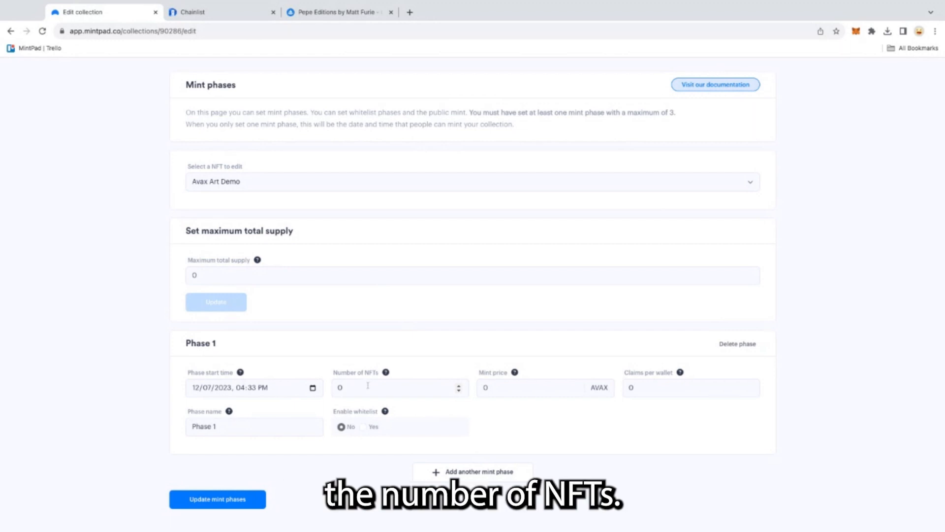
- Rename the first mint phase to Private WL
drag(221, 426, 179, 426)
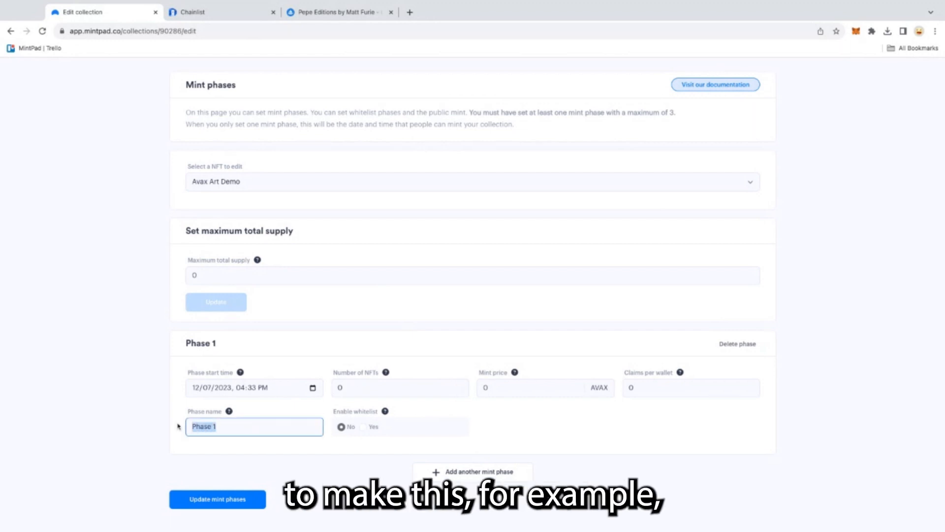
text(Private )
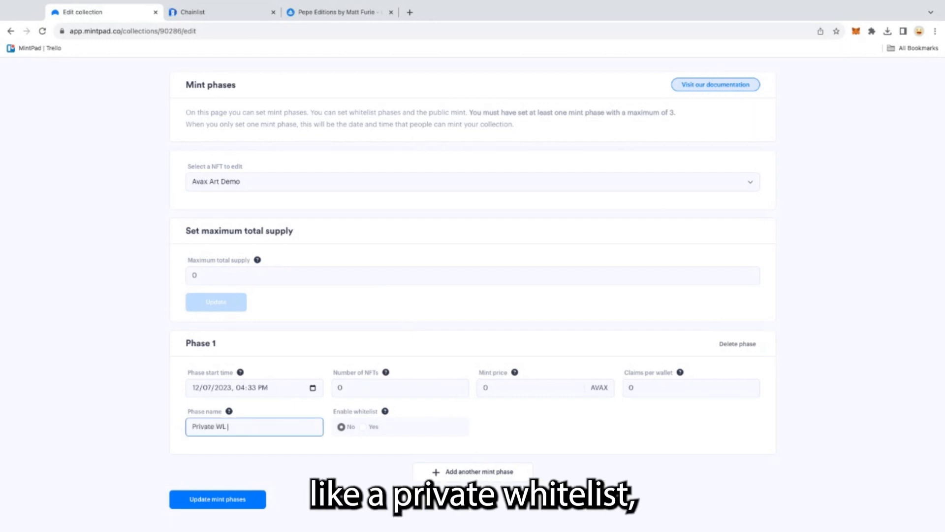
text(WL)
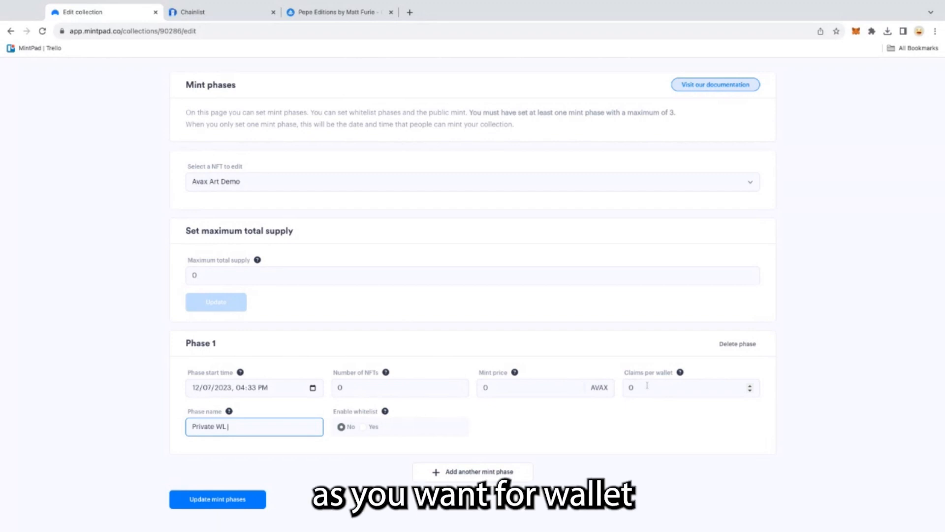
mouse_move(386, 413)
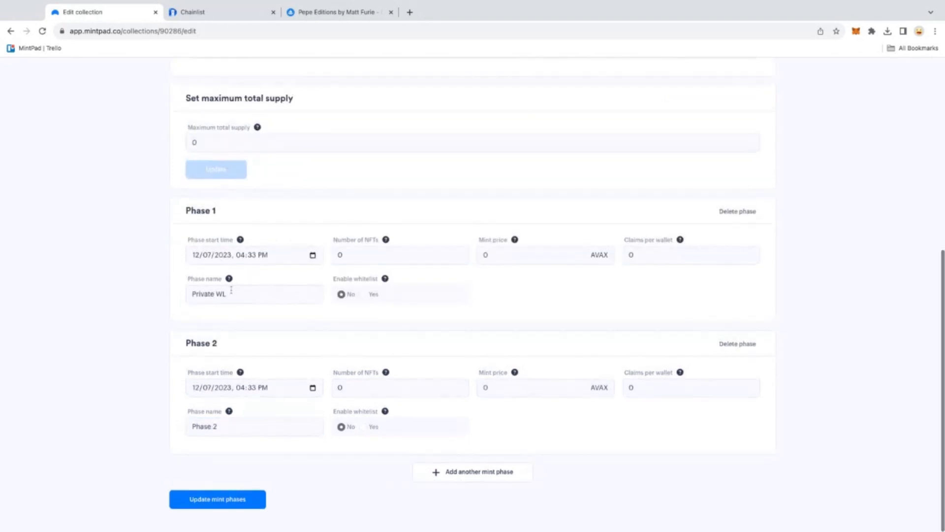
drag(222, 427, 179, 424)
key(BackSpace)
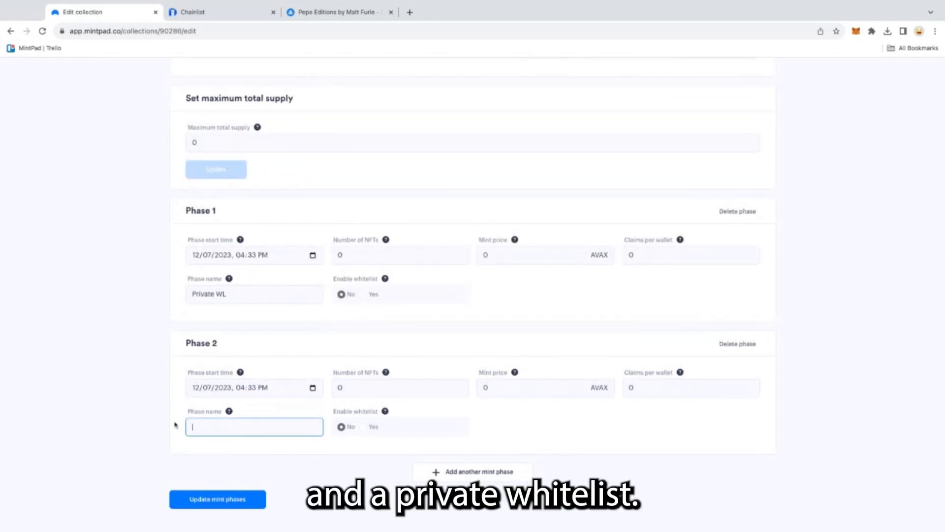
text(Public)
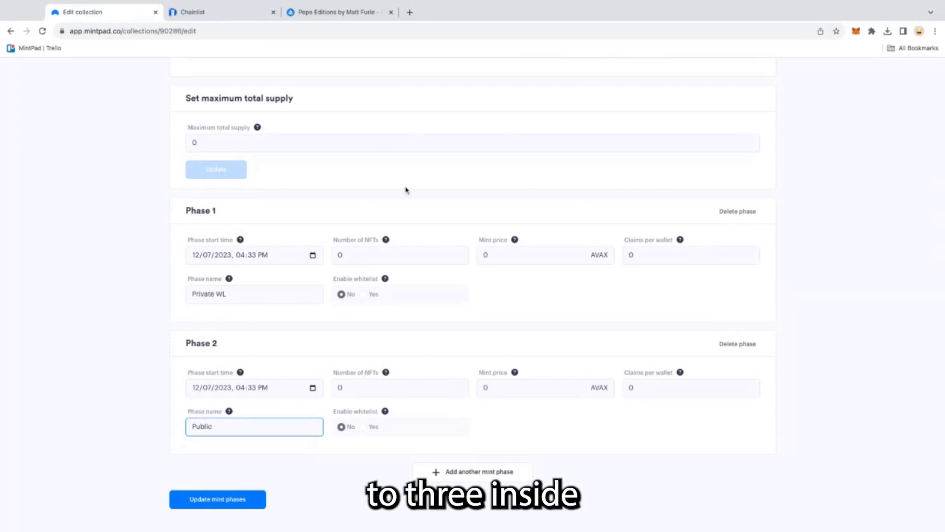
click(737, 344)
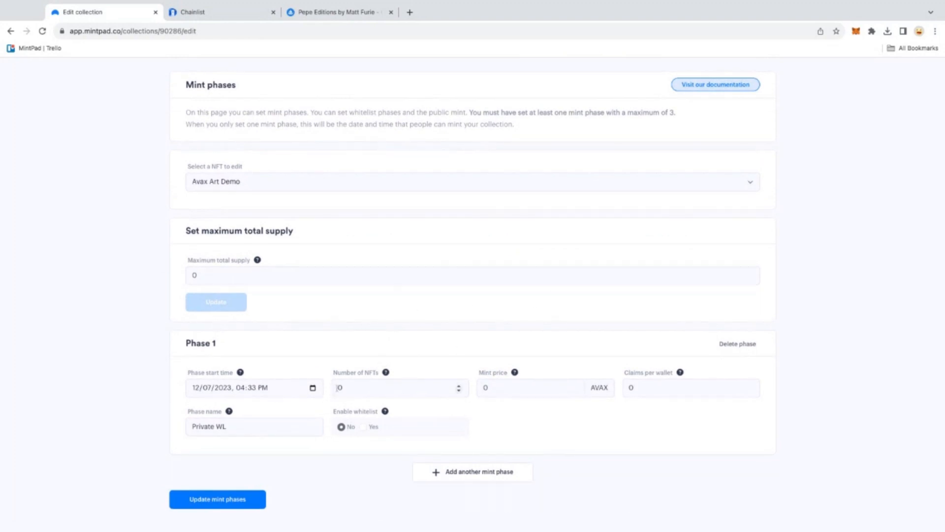
- Save the mint phases and move on to the Mint settings step
click(231, 499)
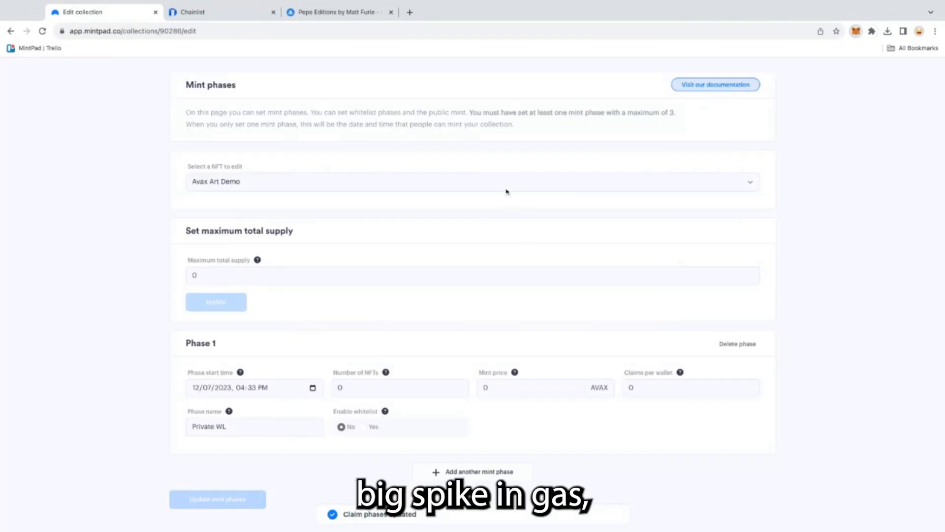
scroll(507, 191, up, 4)
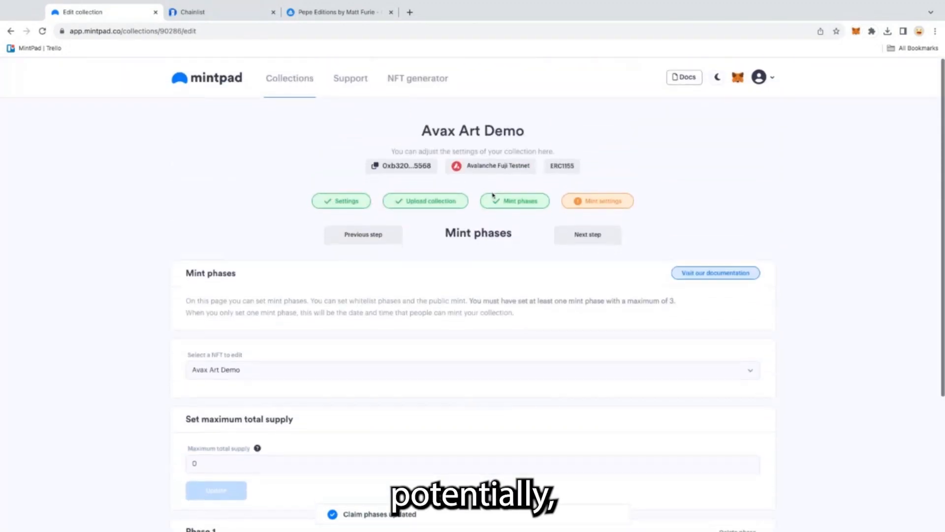
click(602, 202)
scroll(423, 228, down, 1)
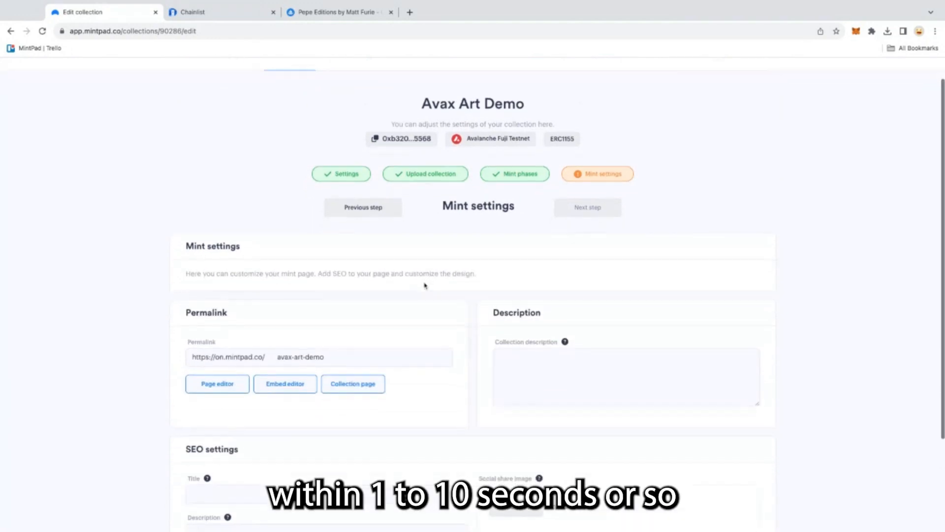
scroll(249, 241, up, 1)
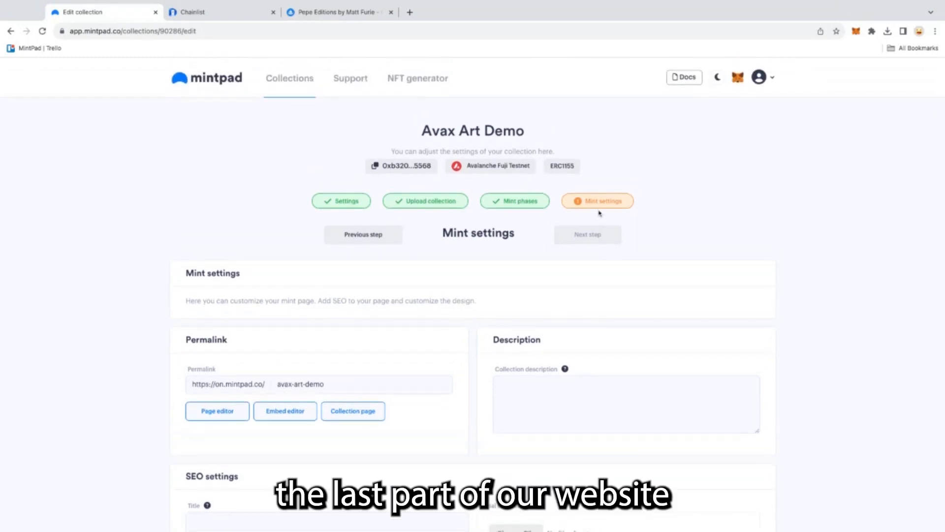
scroll(492, 243, down, 1)
scroll(464, 303, down, 2)
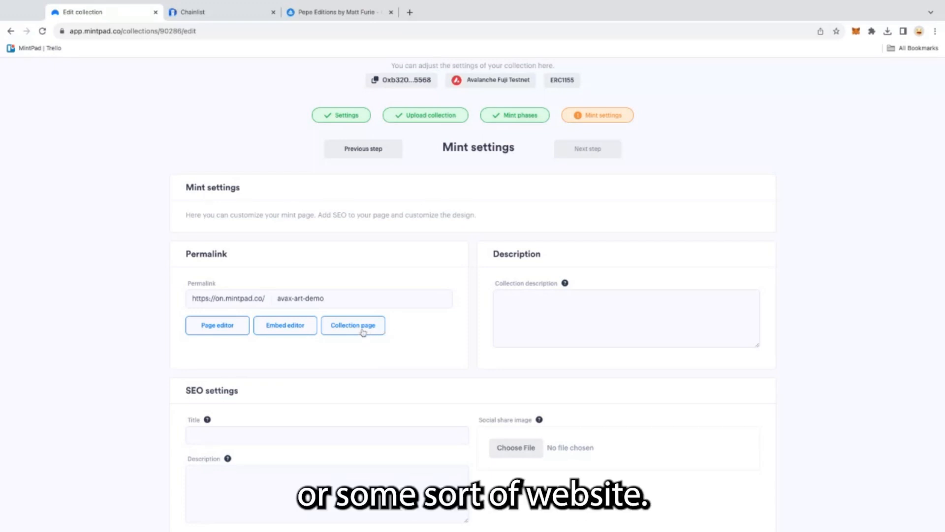
- Open the mint page editor and dismiss the logo upload dialog without choosing a file
click(217, 326)
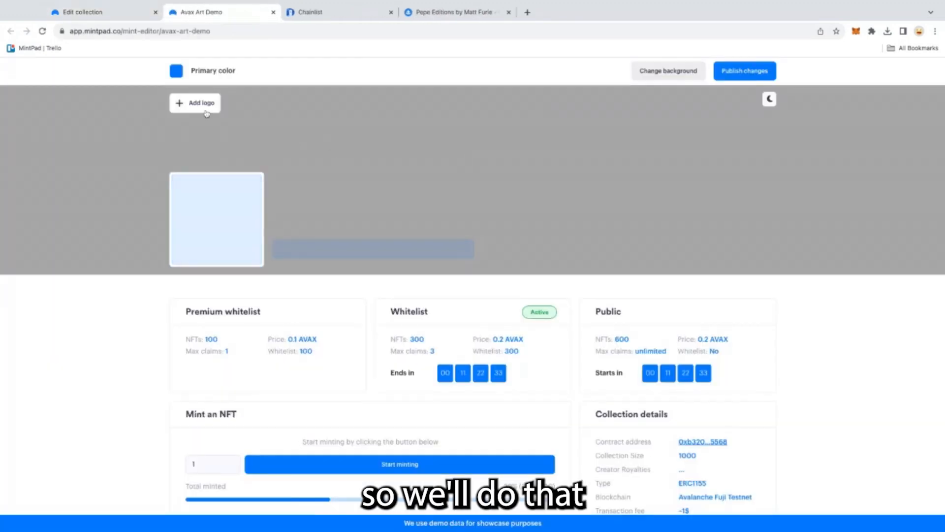
click(190, 105)
click(665, 73)
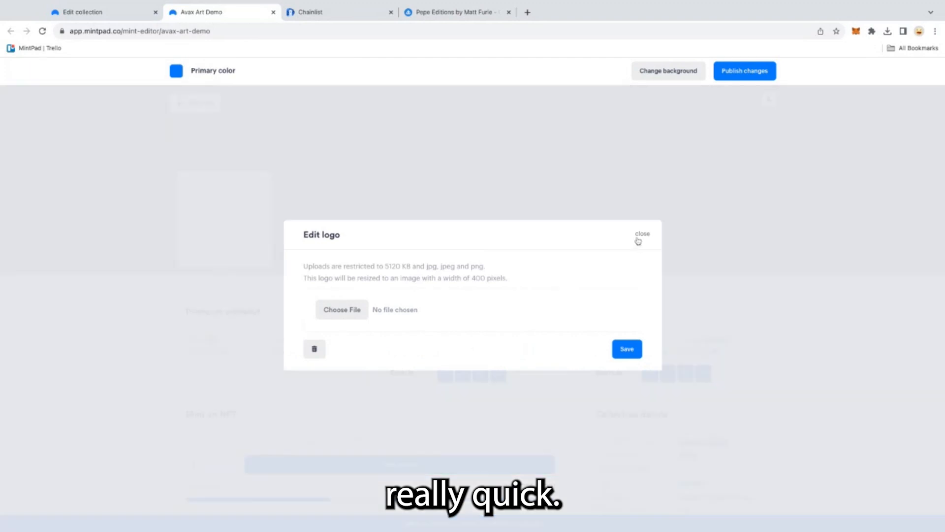
click(640, 236)
click(641, 235)
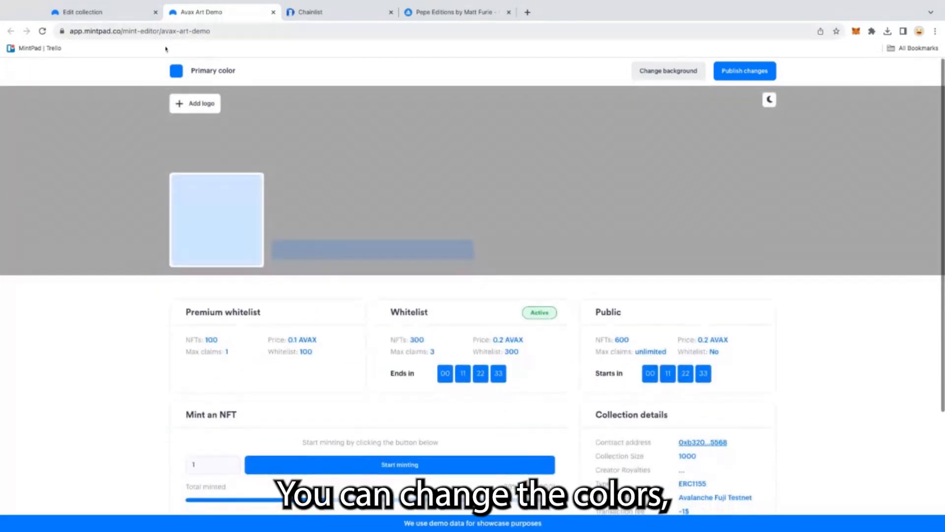
- Change the mint page's primary colour to red
click(176, 69)
drag(244, 159, 268, 159)
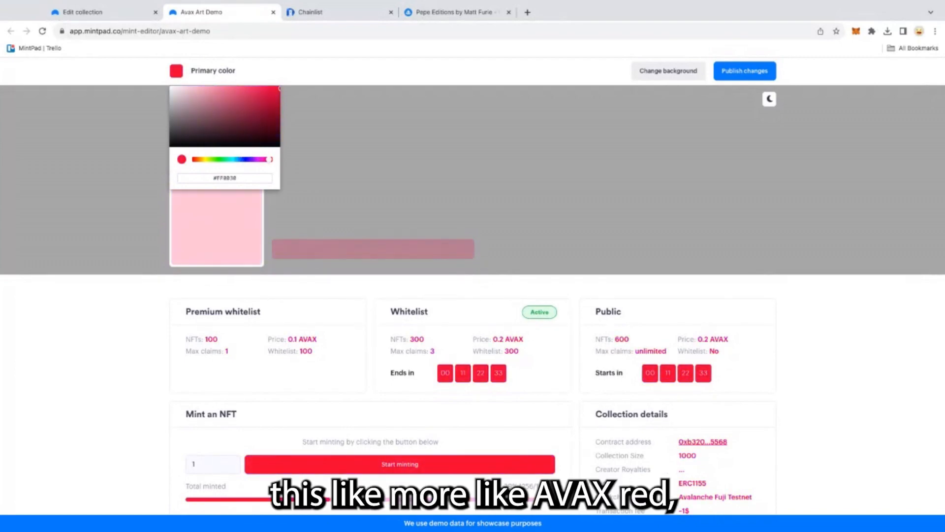
click(357, 149)
scroll(359, 228, down, 3)
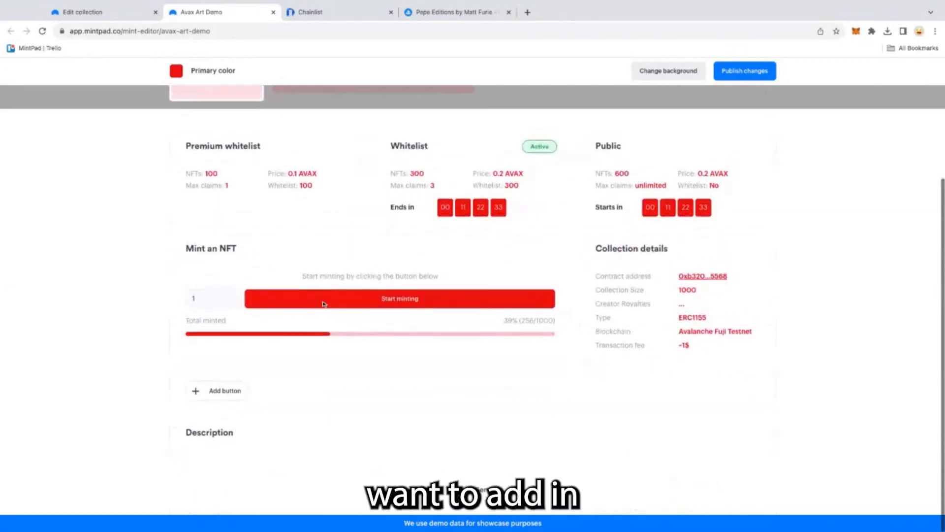
- Add a page button labelled Twitter linking to twitter.com/mintpadco
click(212, 396)
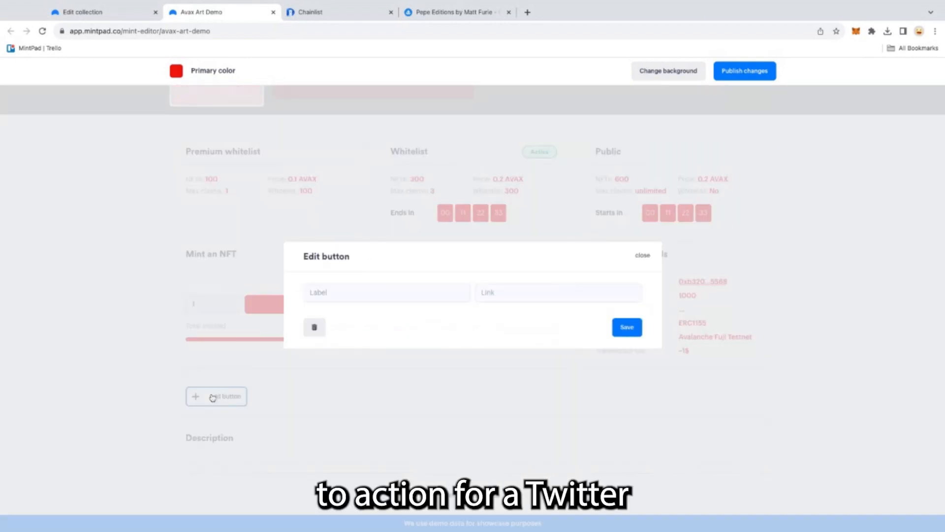
click(367, 293)
text(Twitter)
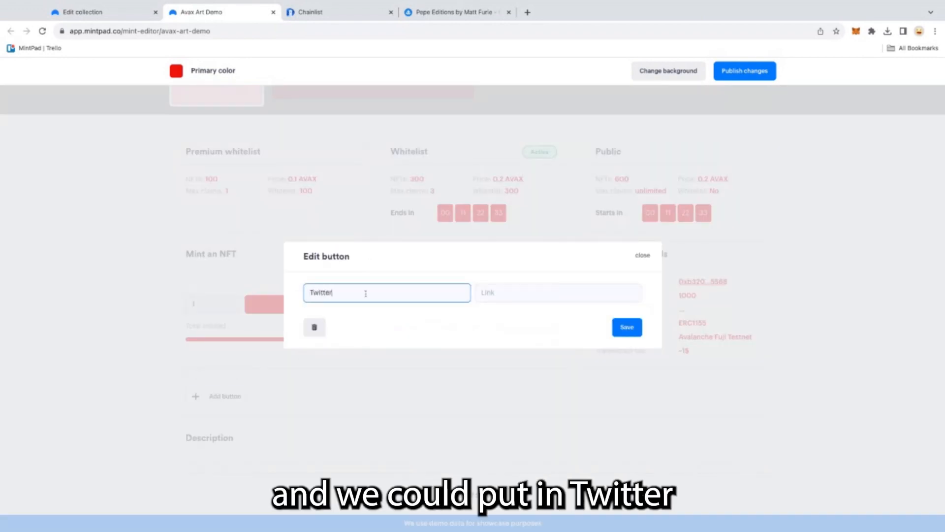
click(516, 294)
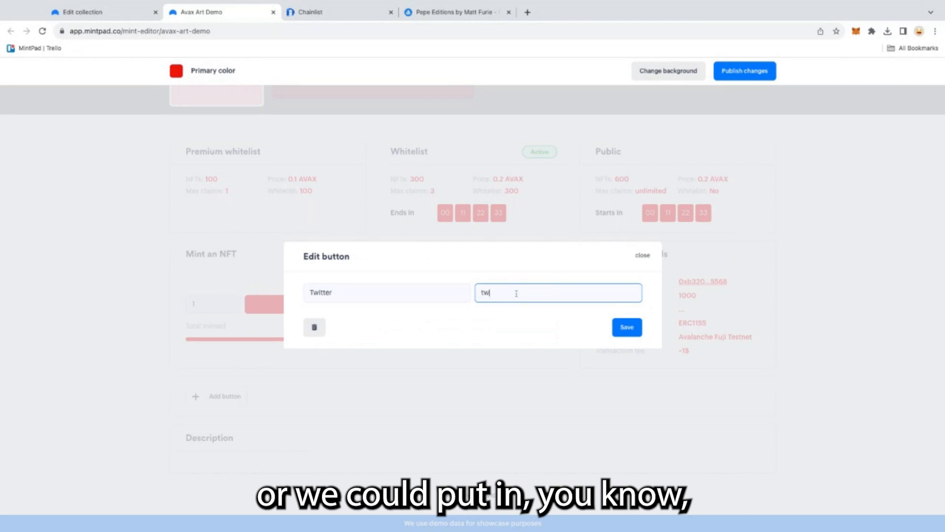
text(twitter.com/)
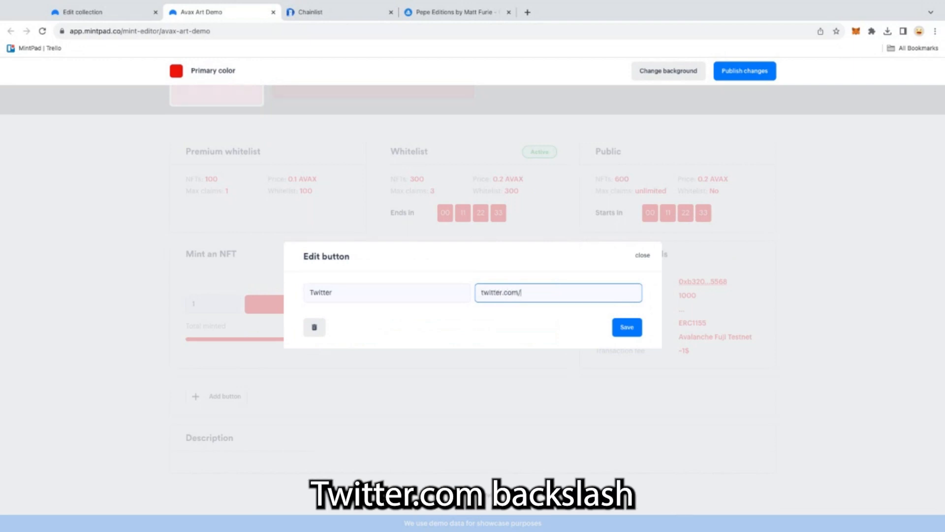
text(mintpadco)
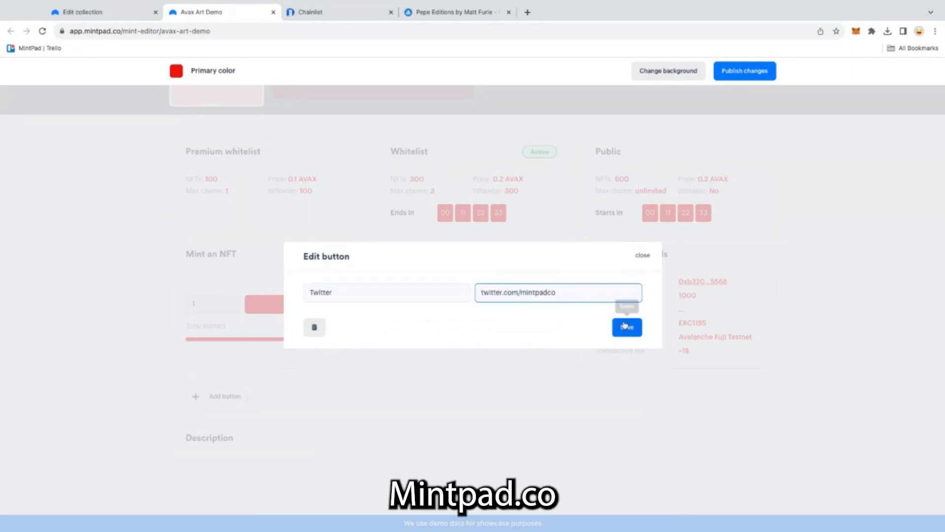
click(627, 327)
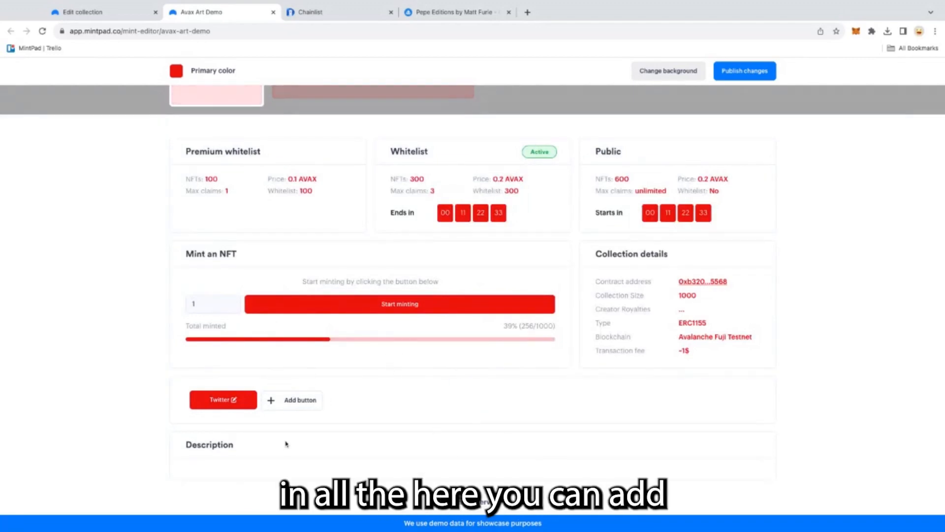
- Upload a red Avalanche-themed image as the mint page's banner background
scroll(290, 448, down, 1)
scroll(365, 207, up, 4)
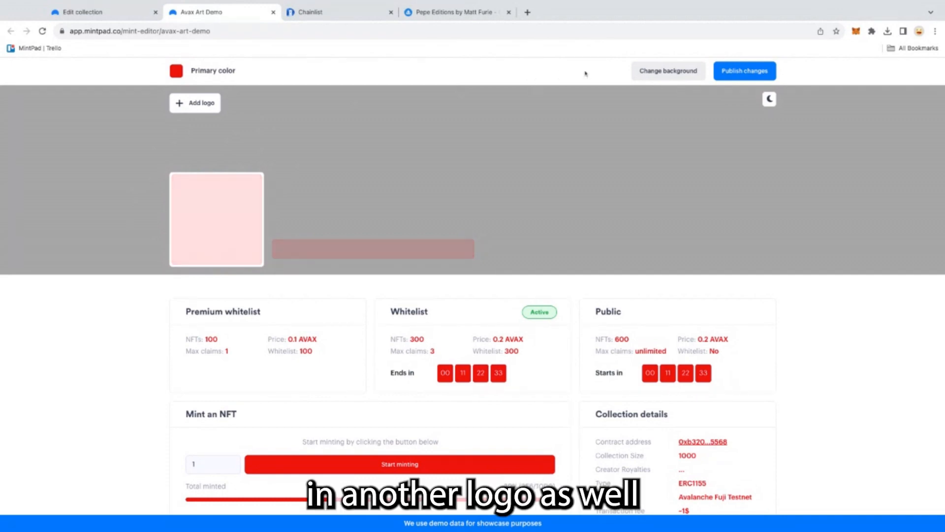
click(651, 72)
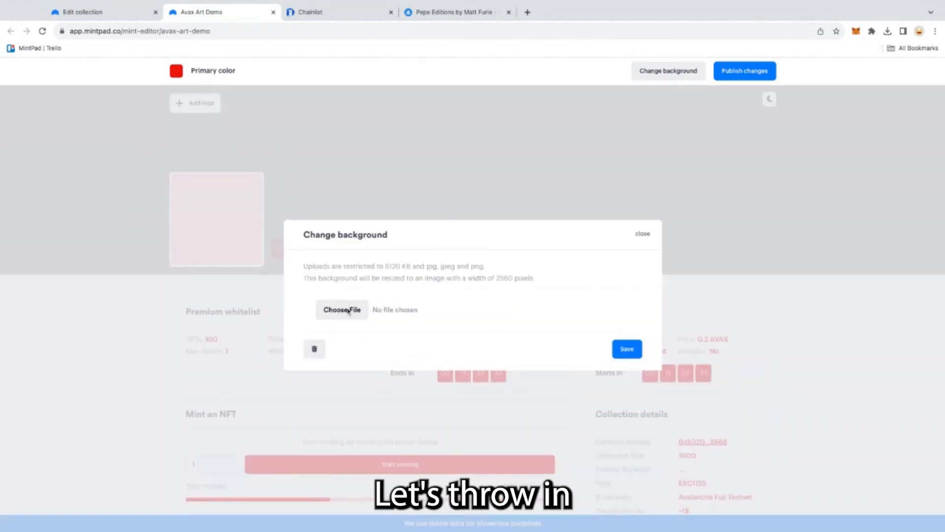
click(349, 311)
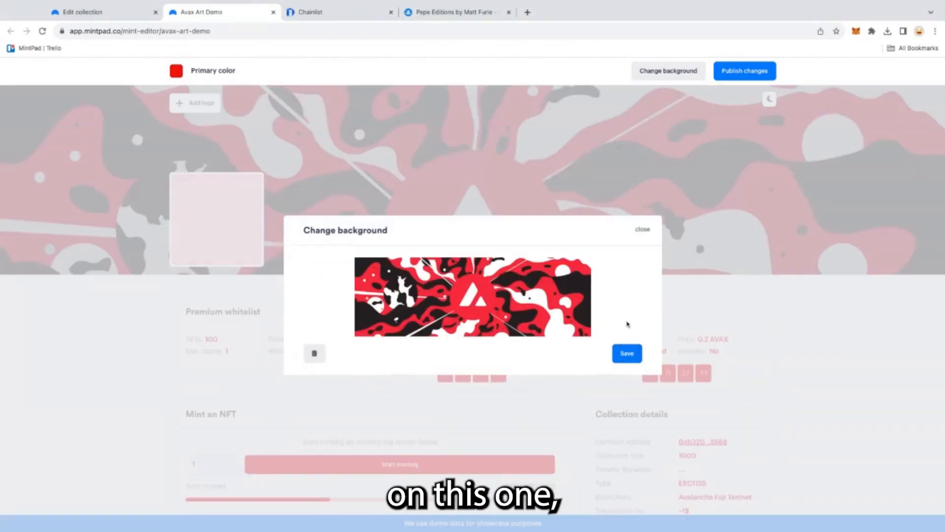
click(627, 353)
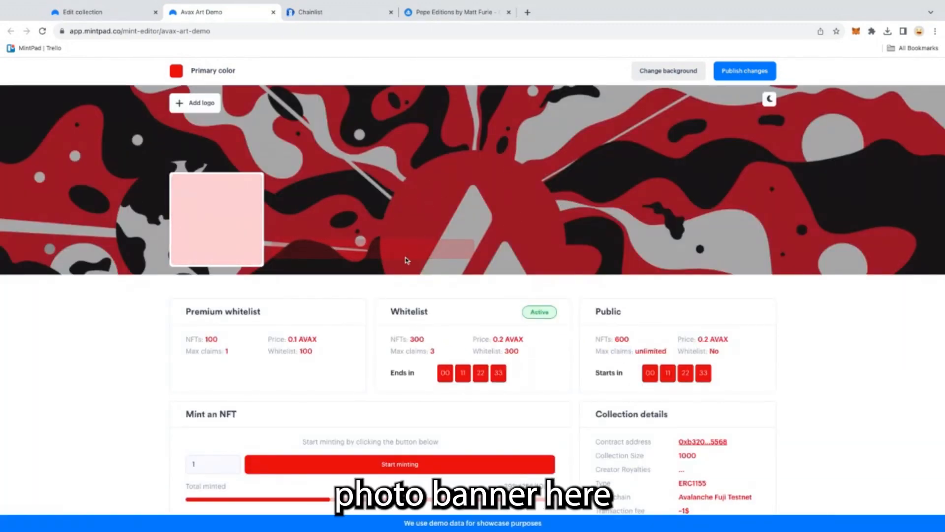
- Publish the mint page changes
scroll(407, 260, down, 3)
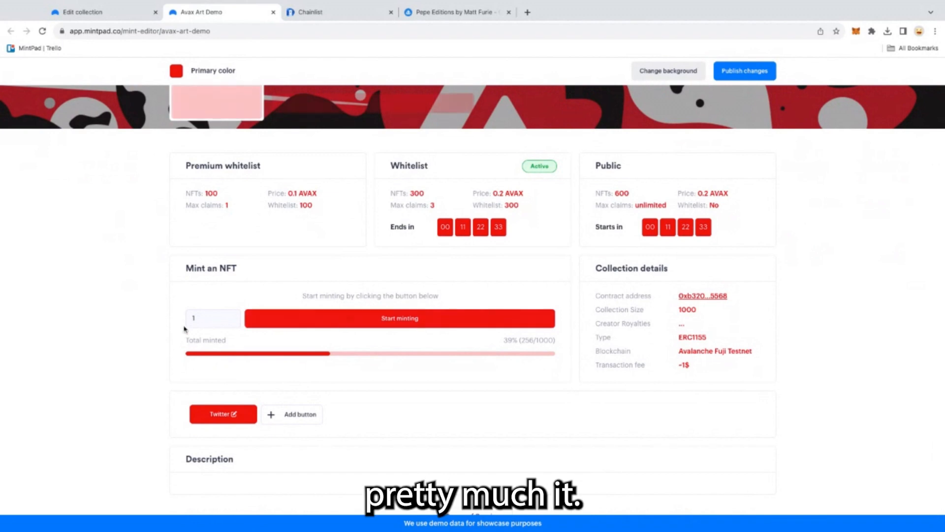
scroll(274, 254, down, 1)
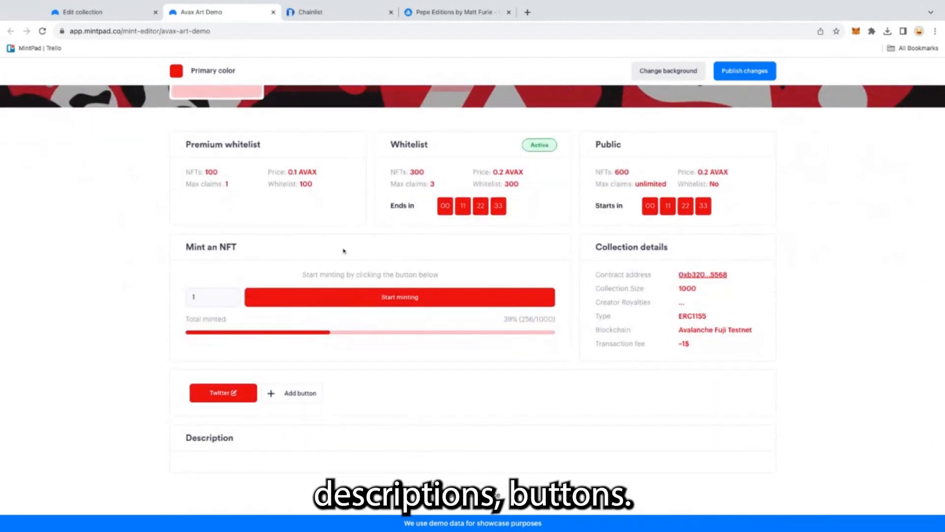
scroll(392, 181, up, 1)
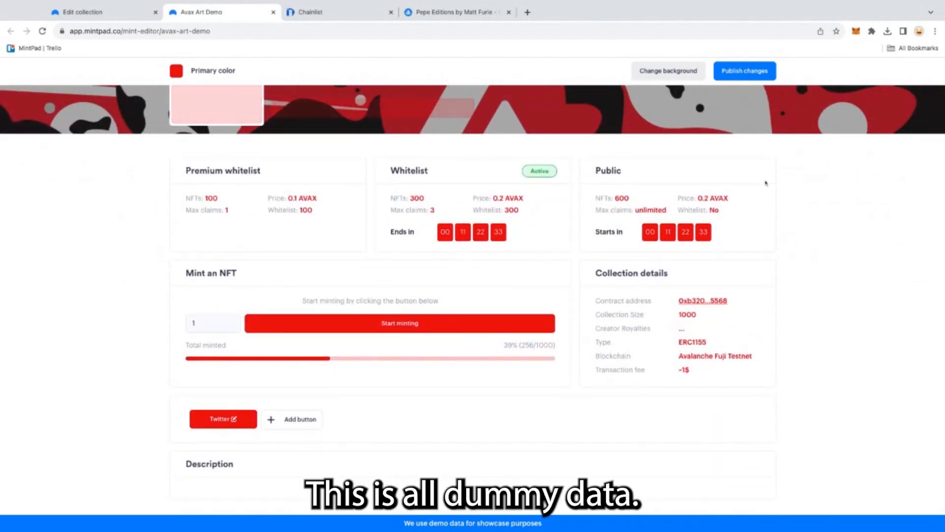
click(733, 78)
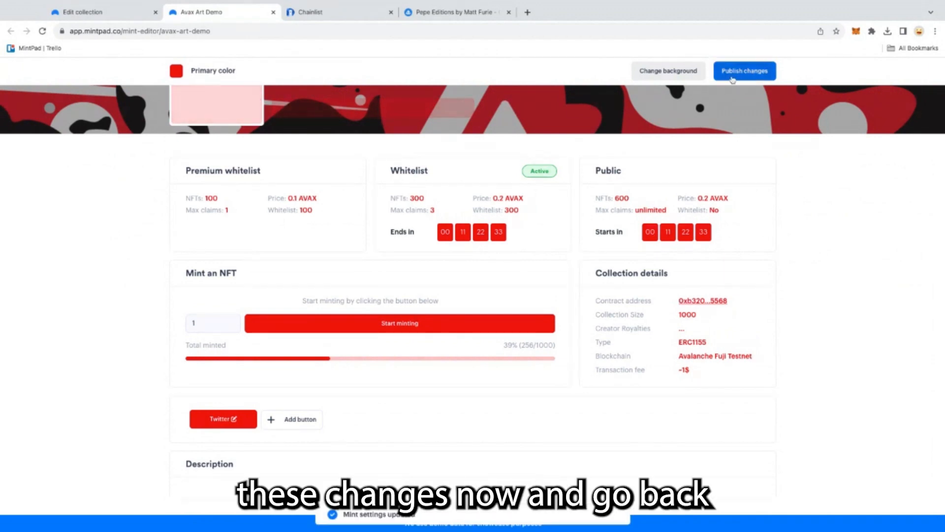
- Open the public collection page from the Mint settings step and review its collection details
click(108, 18)
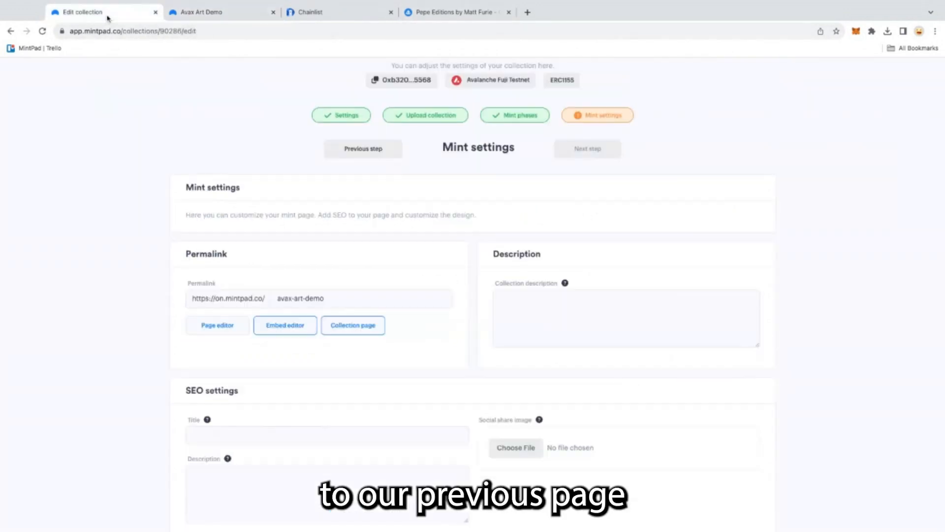
click(354, 326)
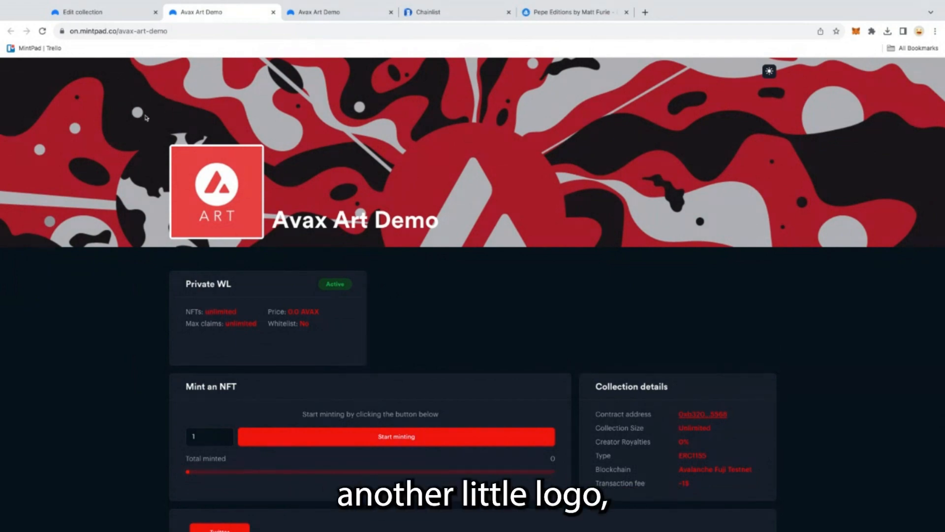
scroll(378, 232, down, 2)
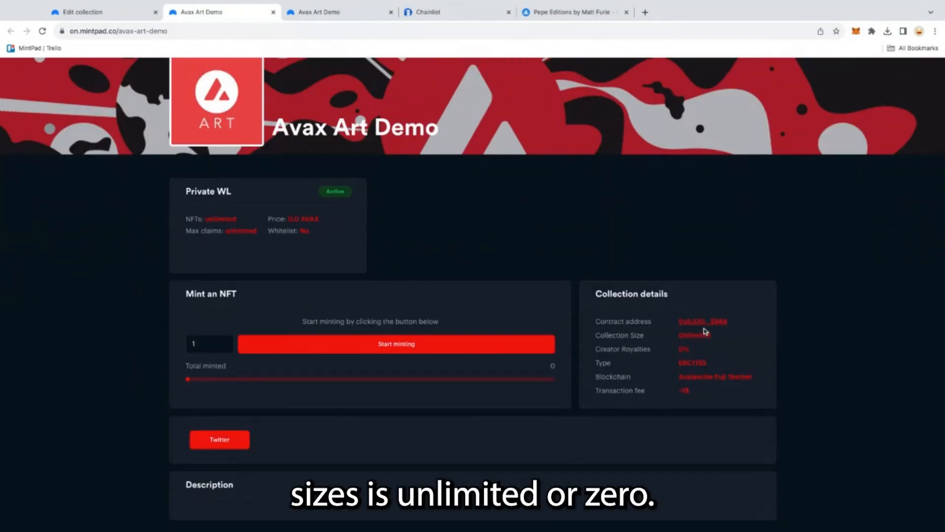
triple_click(689, 349)
drag(688, 349, 676, 336)
click(696, 355)
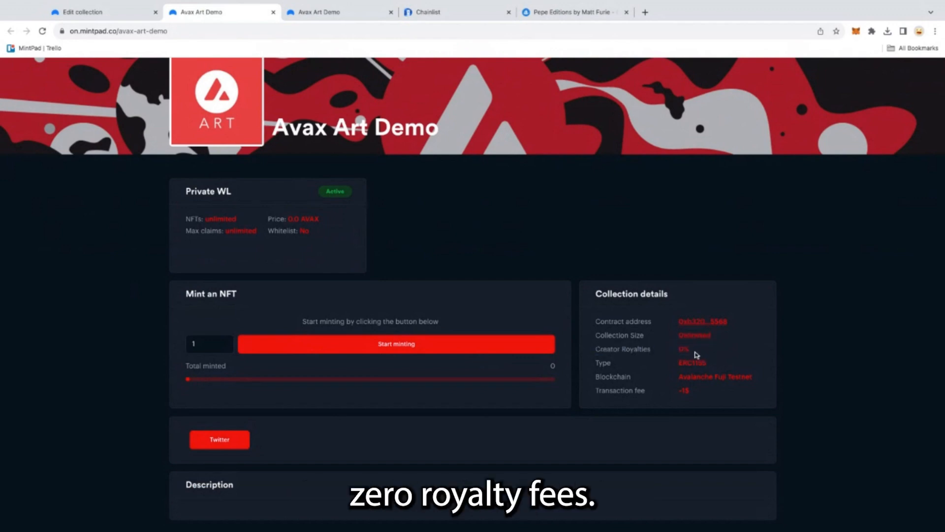
- Examine the collection details on the public page, including royalties, token type, blockchain and transaction fee
double_click(710, 364)
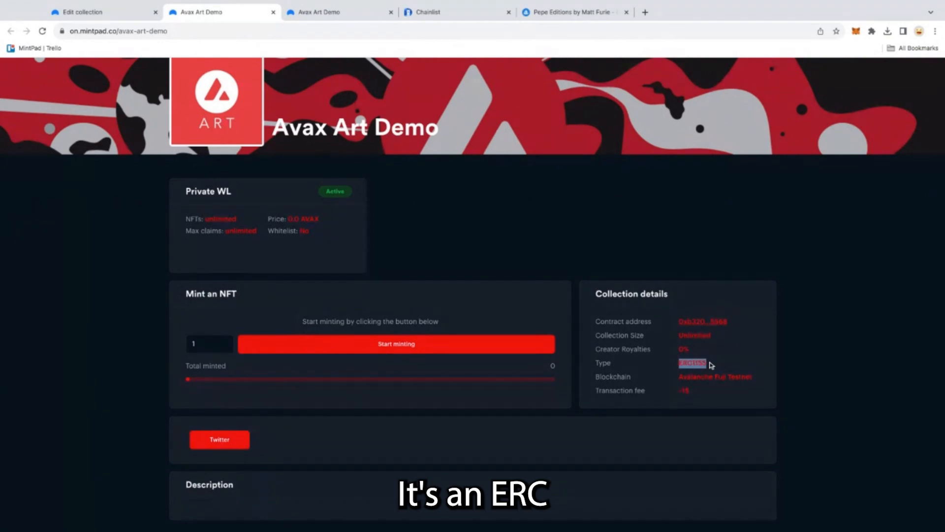
triple_click(760, 379)
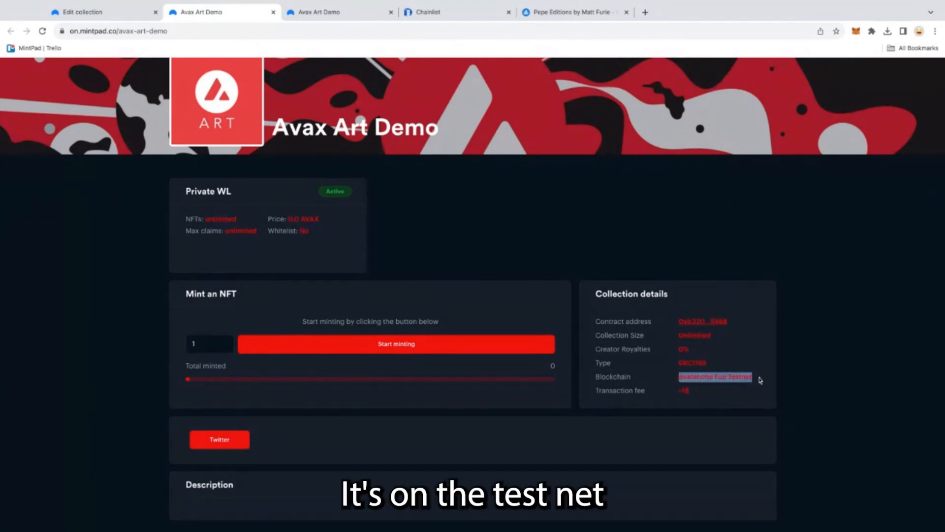
click(650, 385)
triple_click(693, 393)
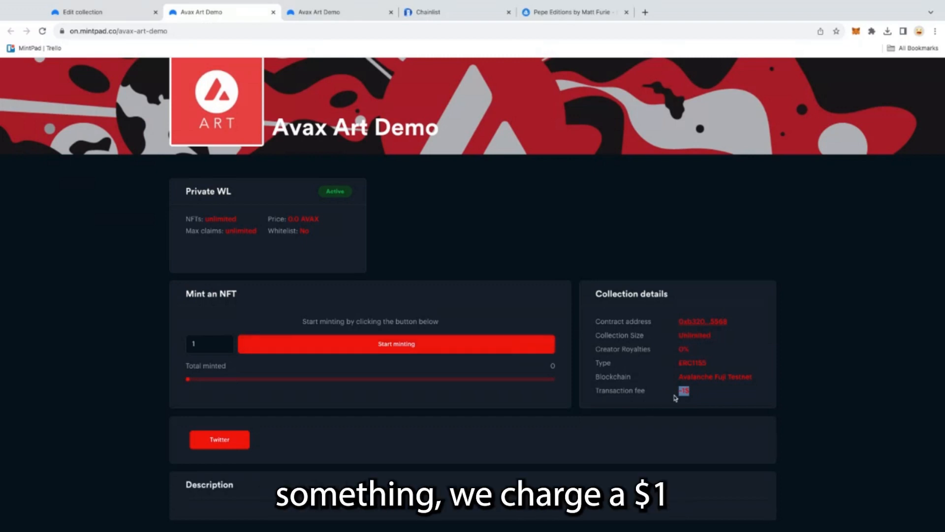
click(701, 393)
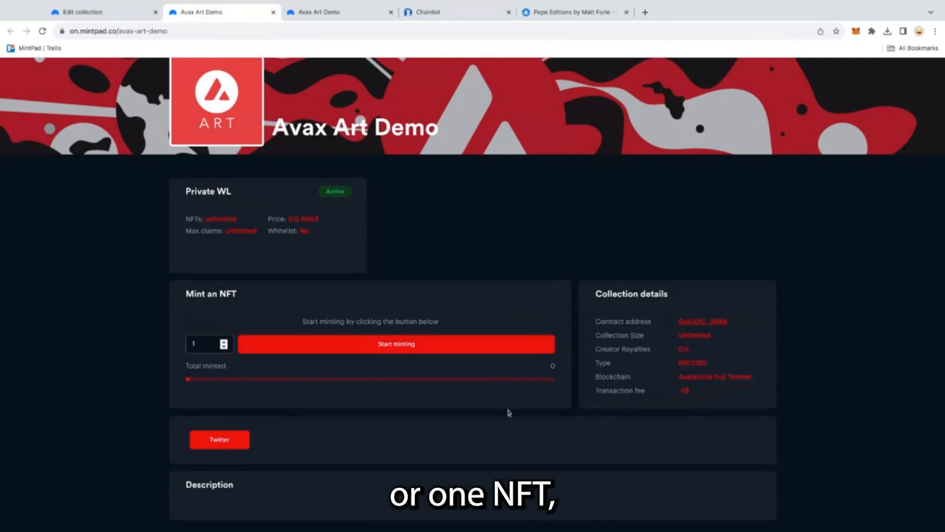
double_click(700, 392)
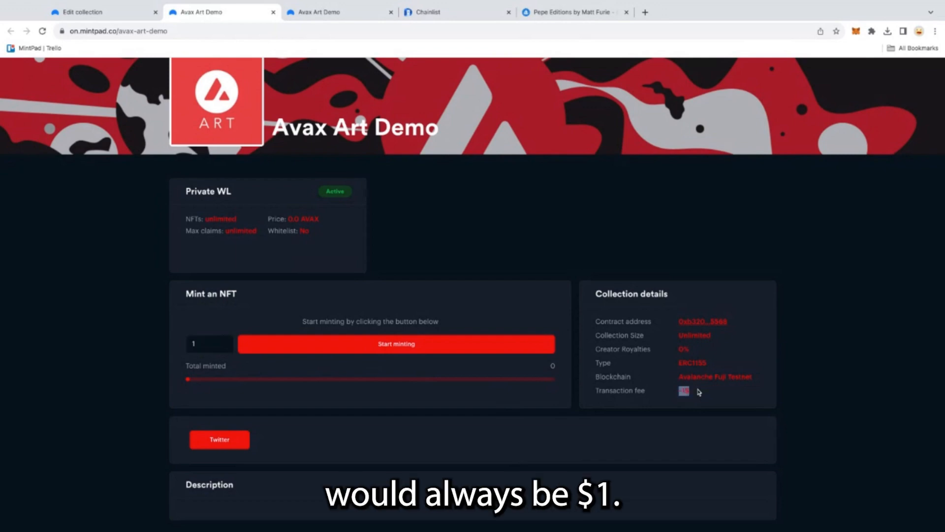
click(659, 392)
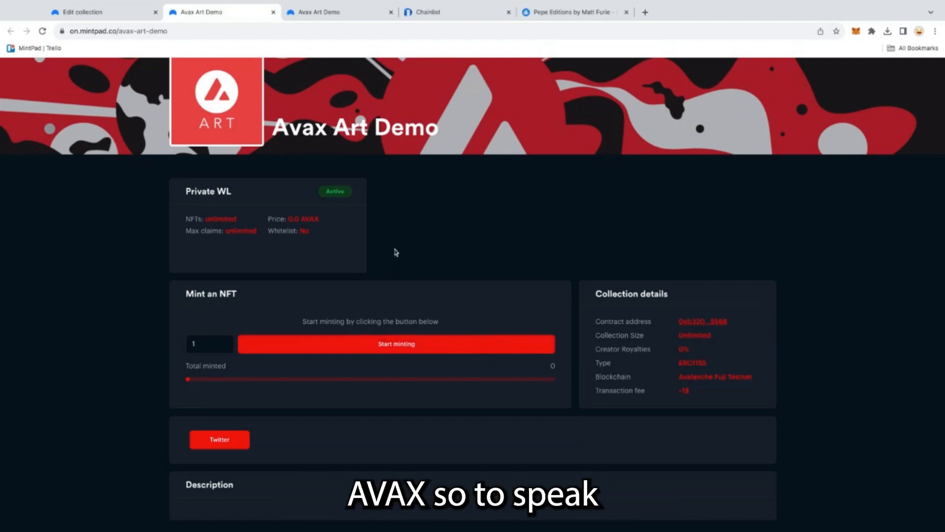
- Start minting one NFT from the public mint page
scroll(394, 251, up, 2)
scroll(357, 310, down, 2)
click(326, 345)
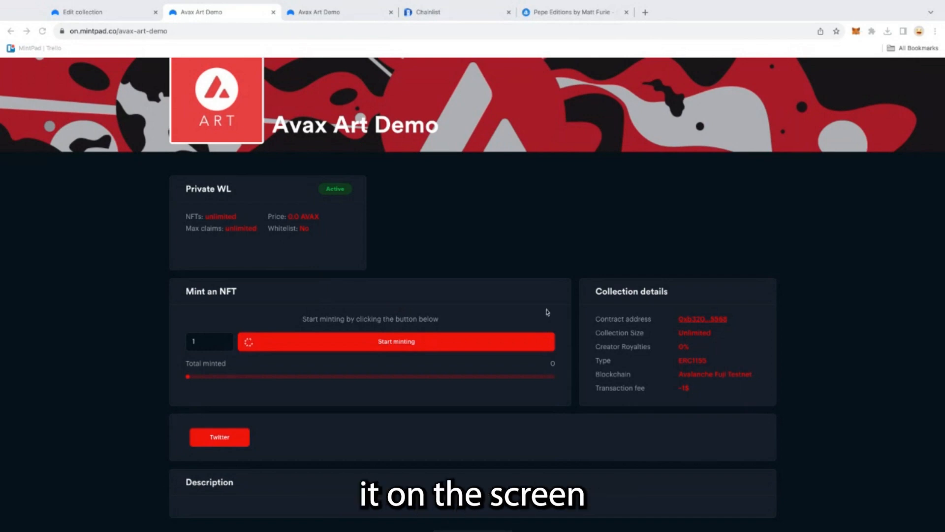
- Open the collection's contract address in the Snowtrace testnet explorer and review its transactions
scroll(547, 312, up, 1)
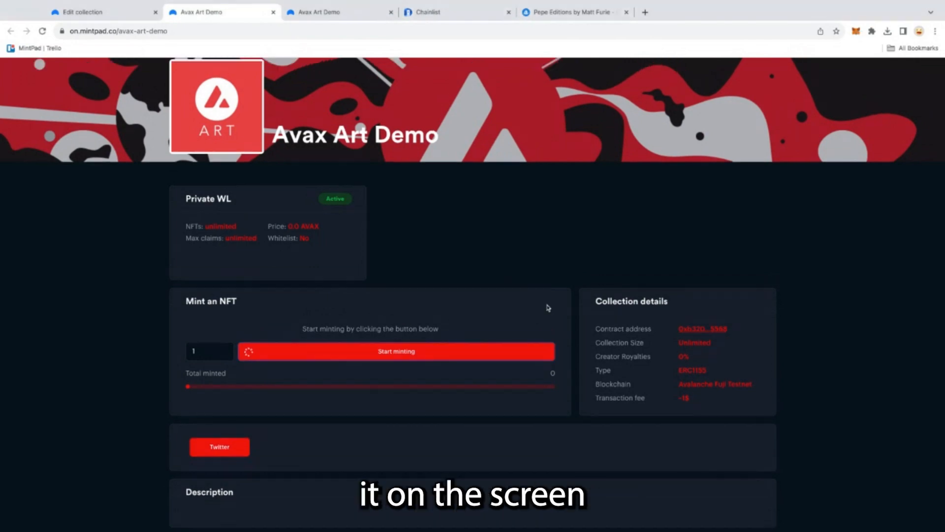
click(712, 330)
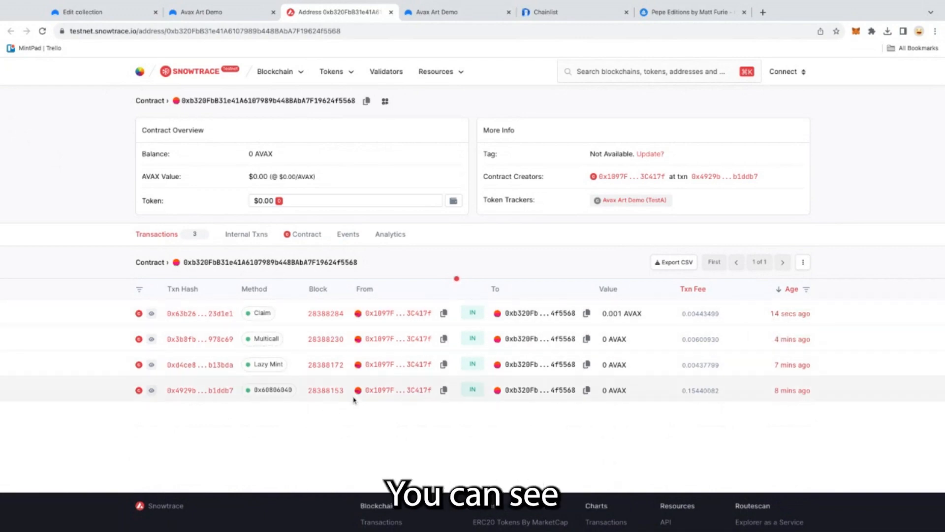
click(302, 240)
click(158, 235)
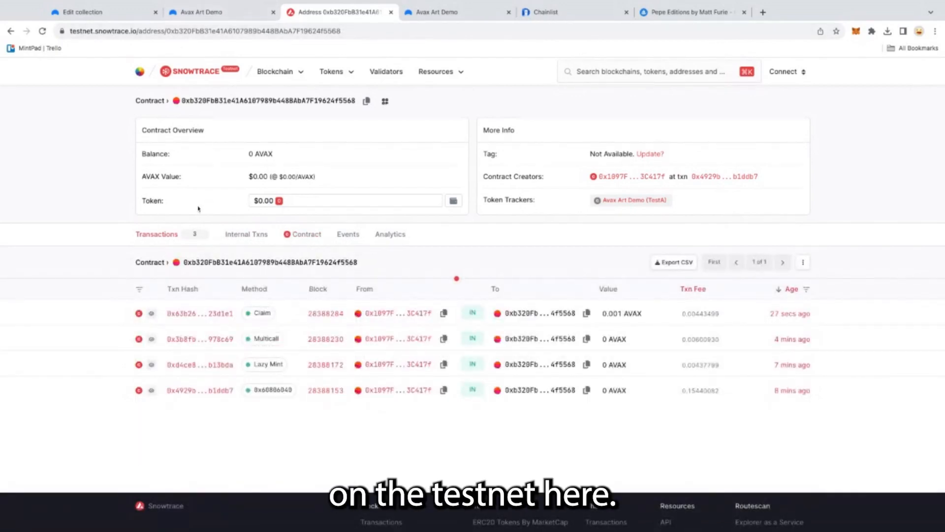
- Return to the mint page tab, dismiss the mint success dialog and review the updated page
click(179, 12)
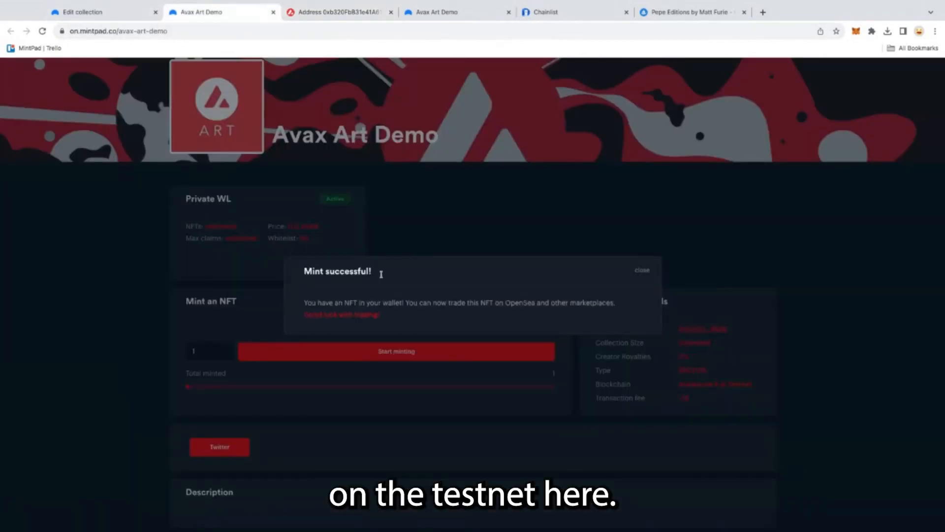
click(648, 274)
scroll(312, 415, down, 2)
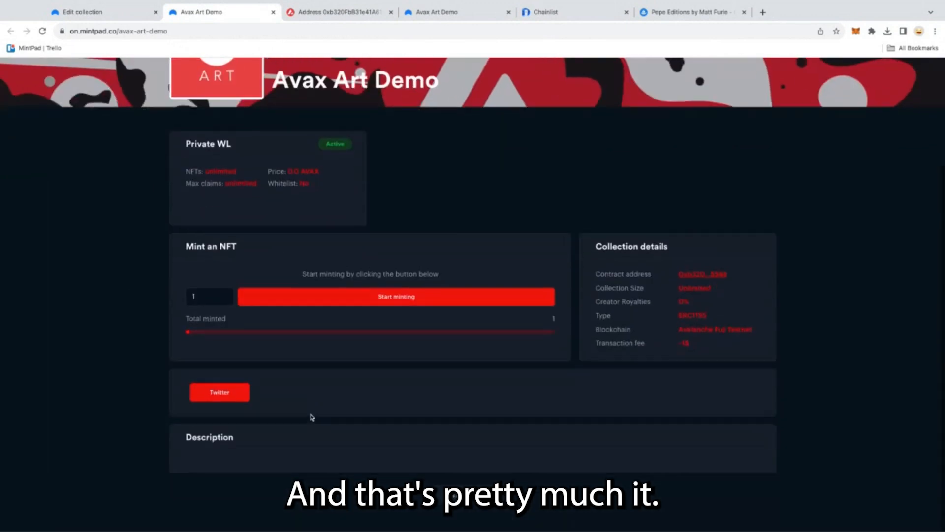
scroll(258, 252, up, 3)
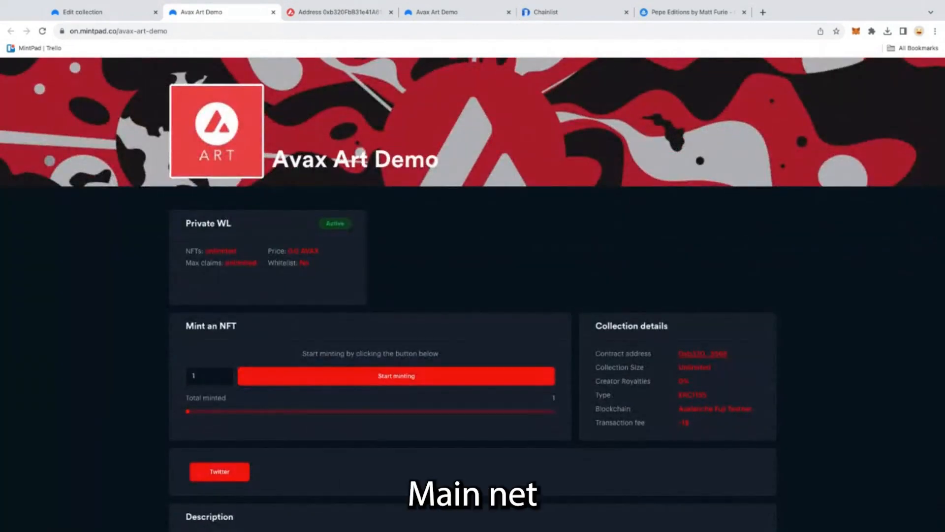